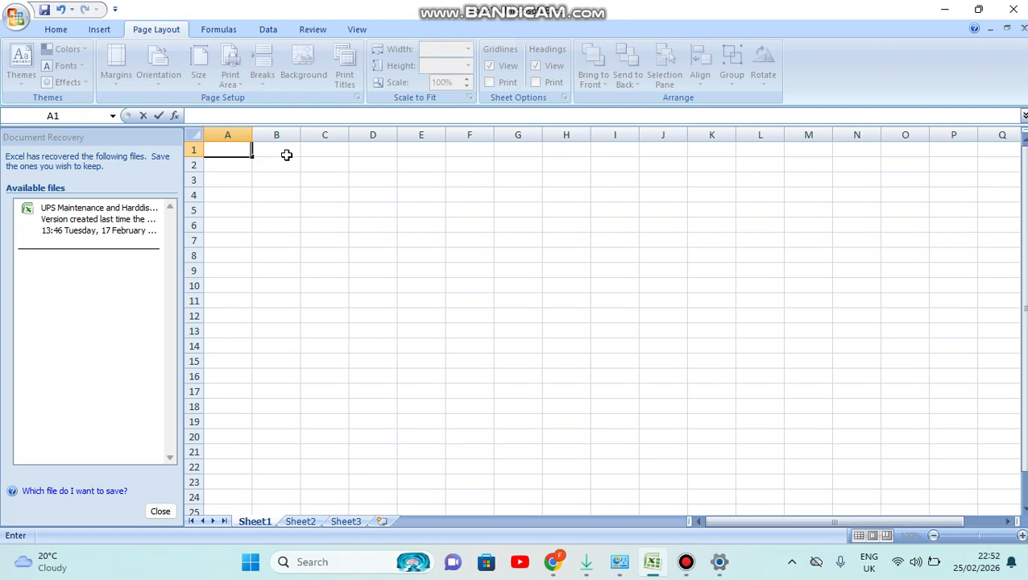
- Enter the numbers 1, 2 and 3 one per cell in A1 to A3
click(226, 152)
click(234, 167)
text(2)
click(241, 180)
text(3)
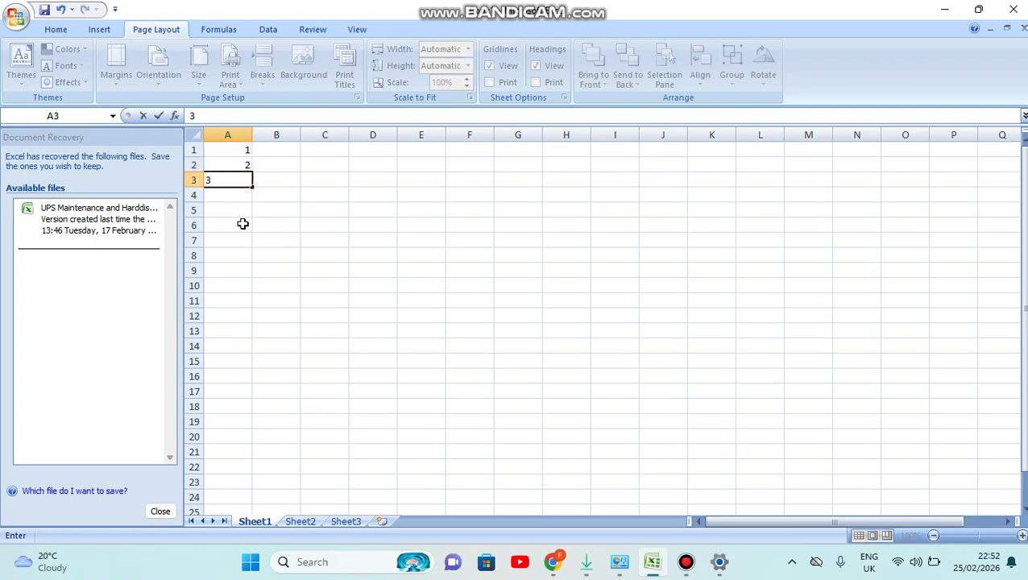
- Clear the numbers from cells A1 to A3
click(245, 154)
key(BackSpace)
click(246, 163)
key(BackSpace)
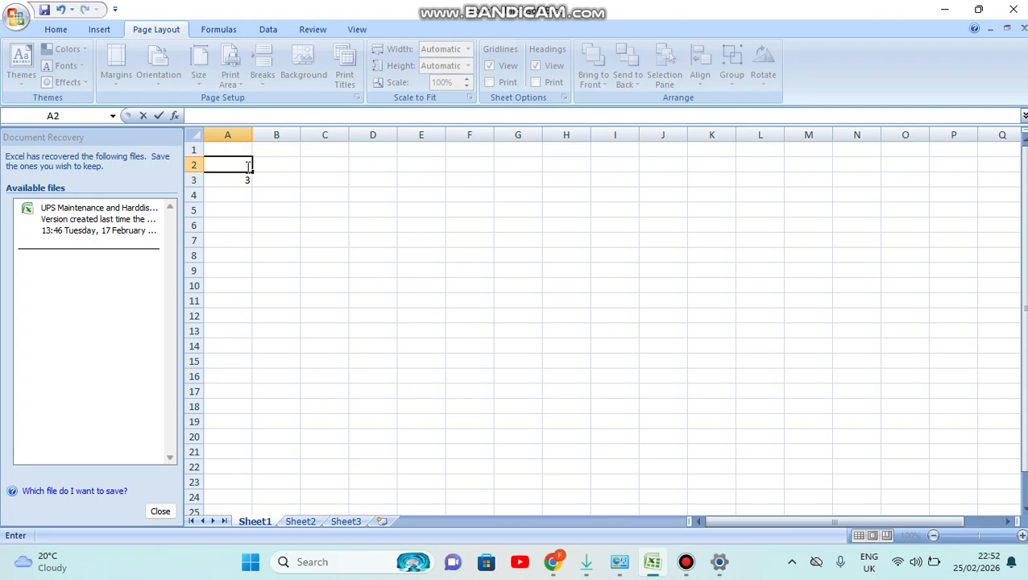
click(237, 184)
key(BackSpace)
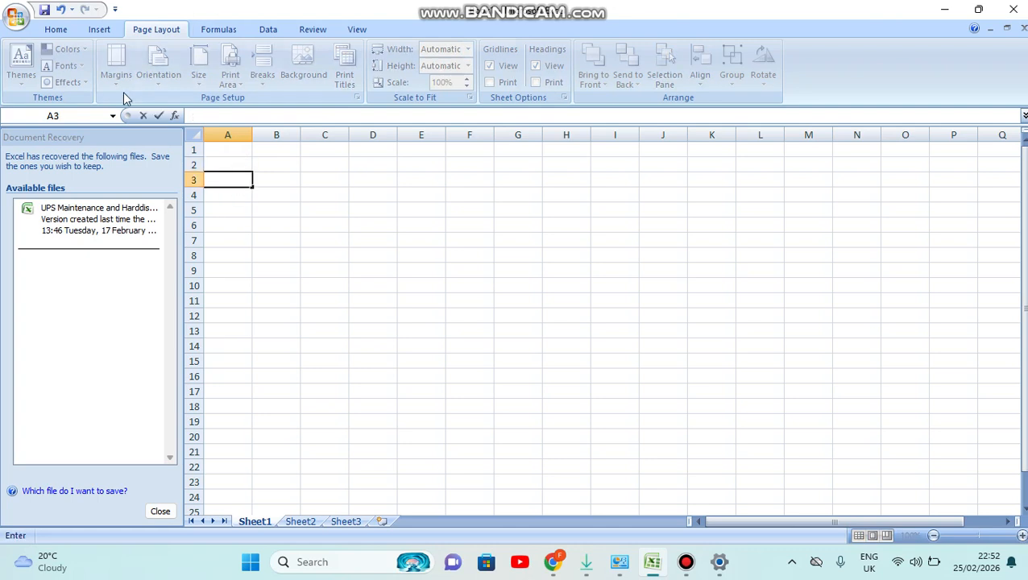
- Number the first three rows of column A again with 1, 2 and 3
click(208, 30)
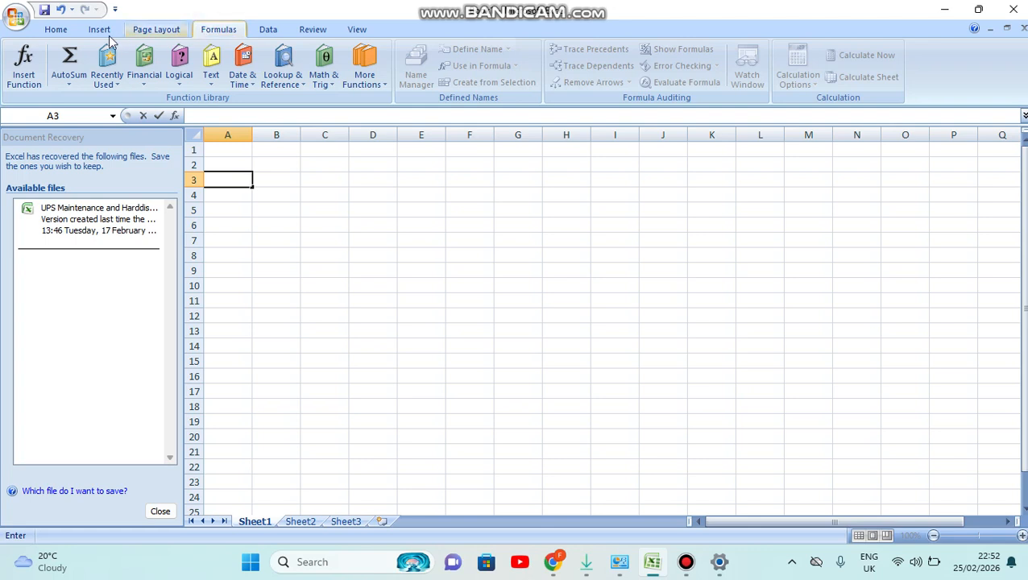
click(58, 32)
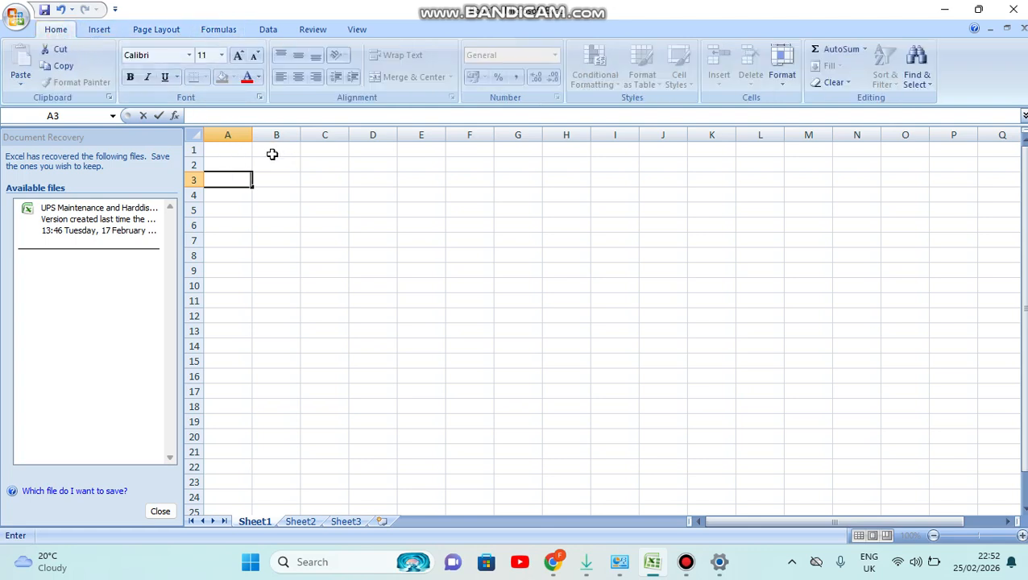
click(233, 151)
text(1)
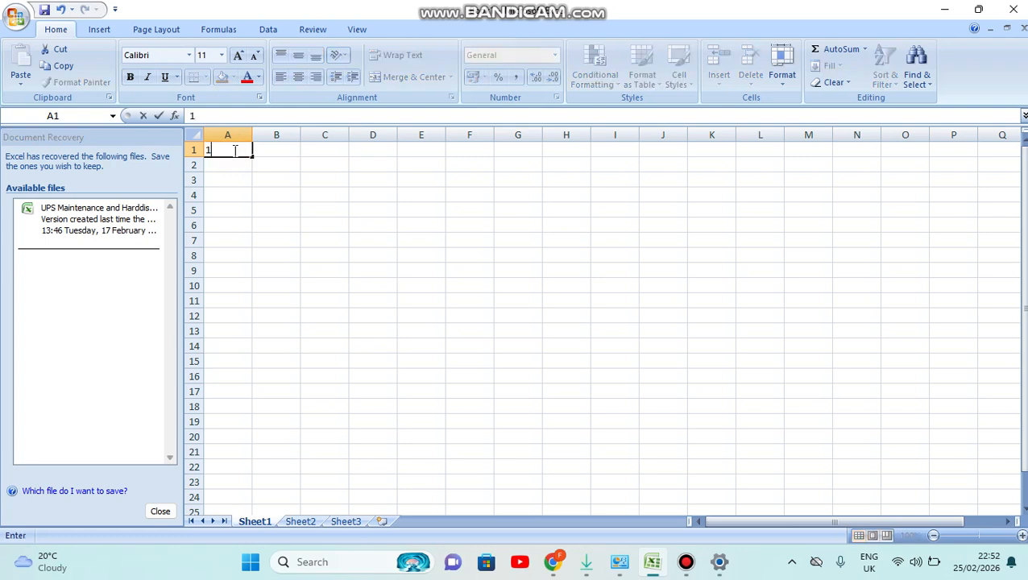
click(218, 167)
text(2)
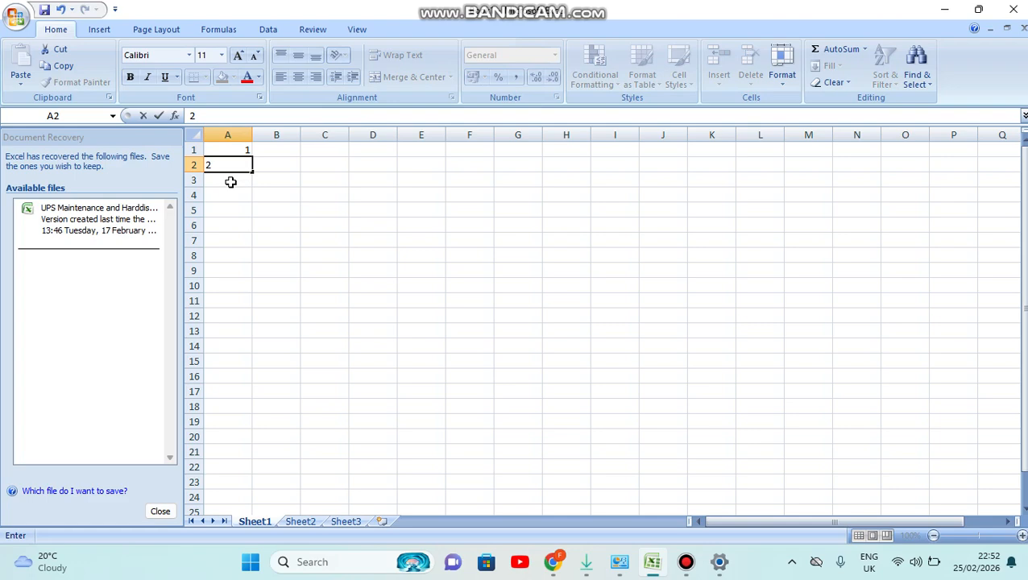
click(230, 179)
text(3)
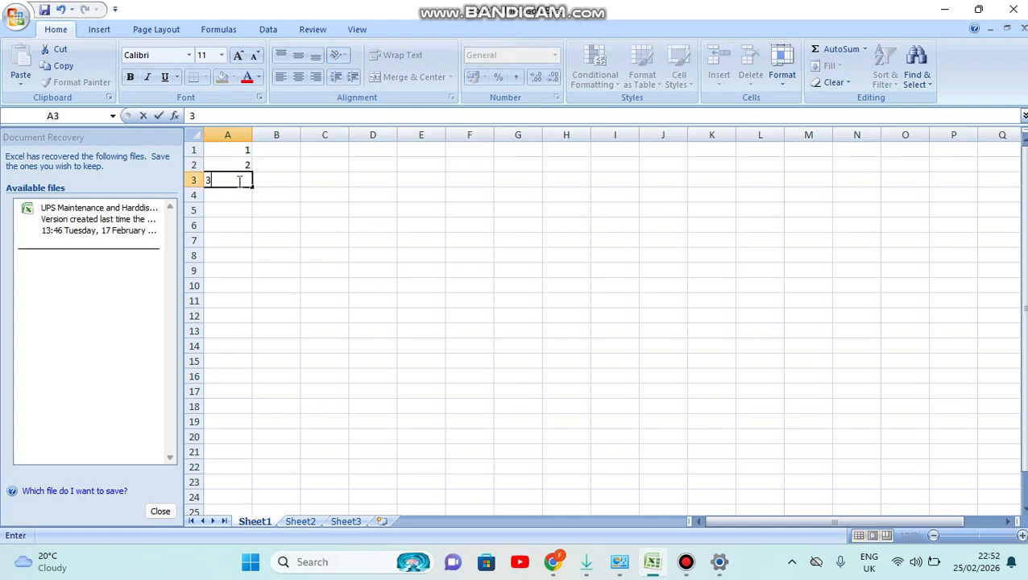
- Enter four sample first names in column B, one per cell from B1 to B4
click(287, 150)
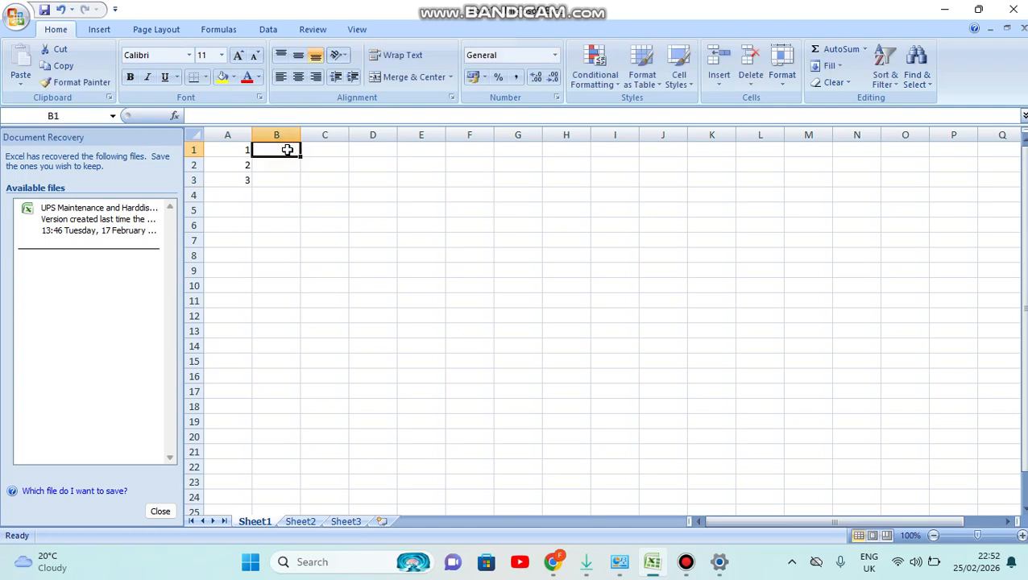
text(james)
click(270, 165)
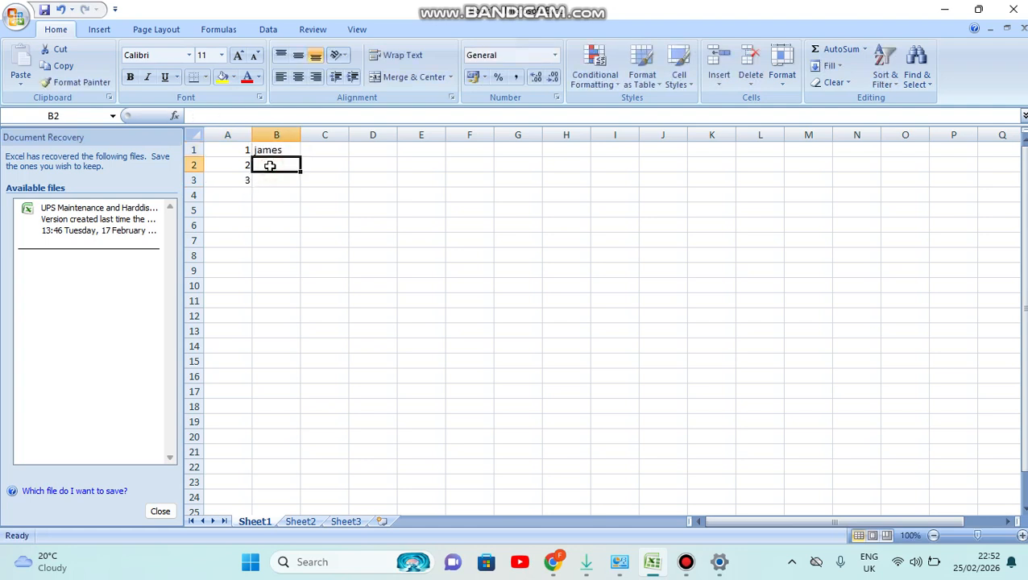
text(john)
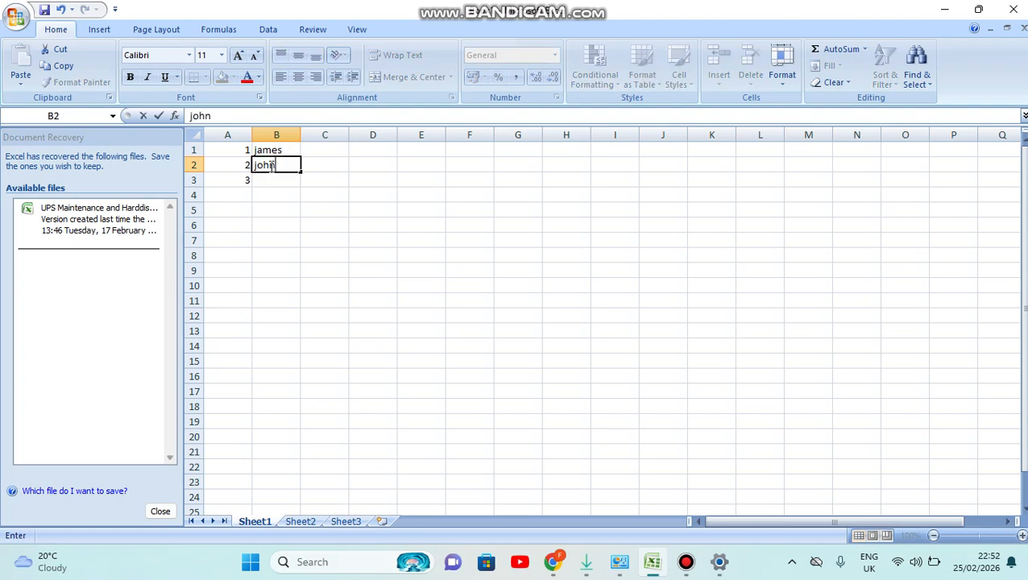
click(272, 182)
text(jab)
text(ne)
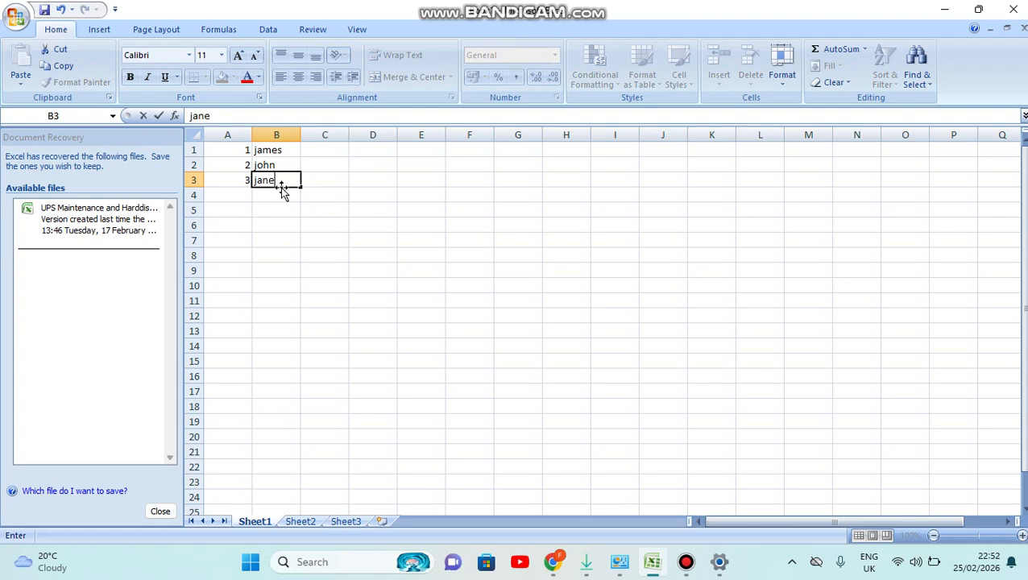
click(280, 196)
text(mike)
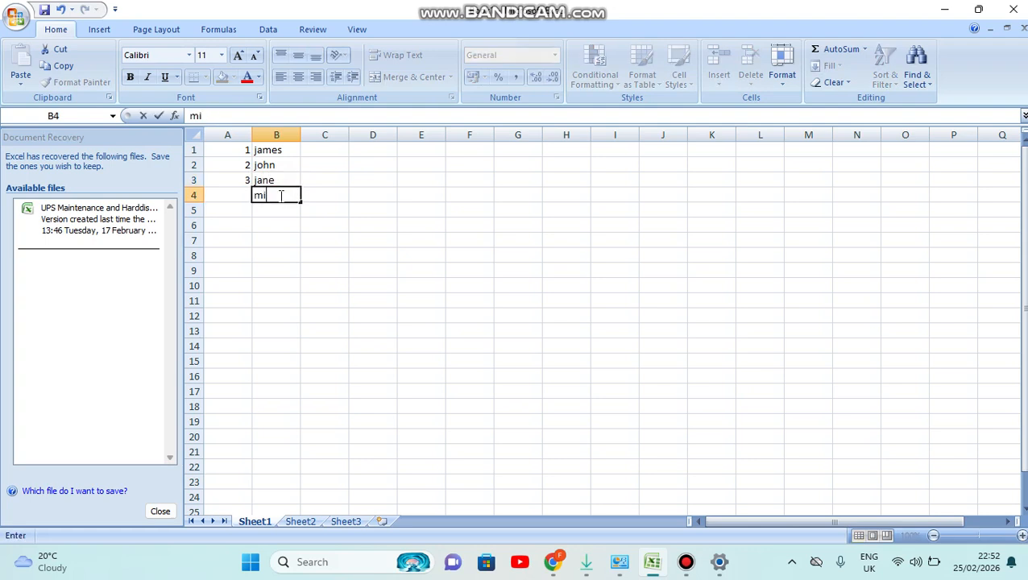
- Continue the list of first names in column B with four more entries in B5 to B8
click(271, 213)
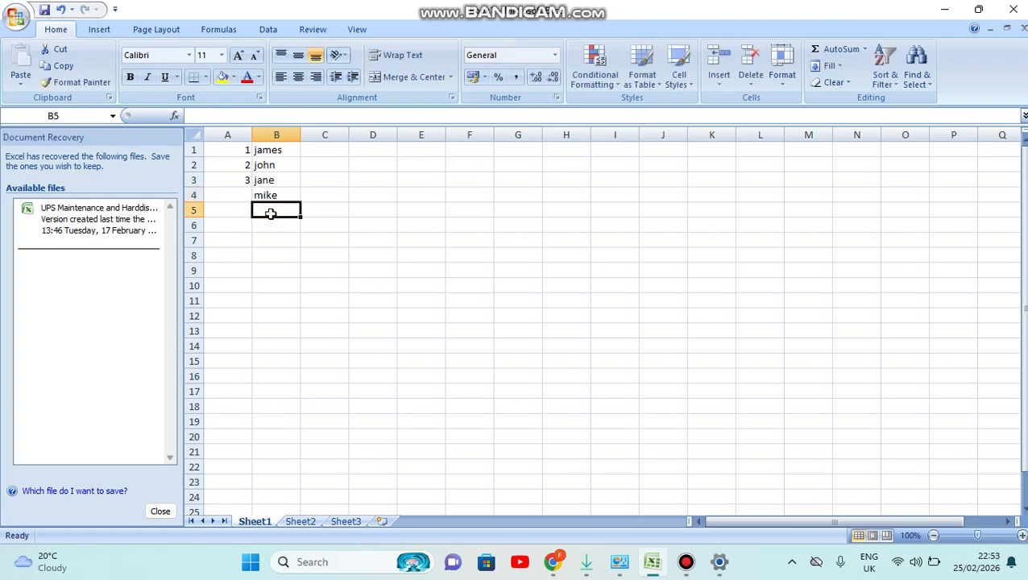
text(j)
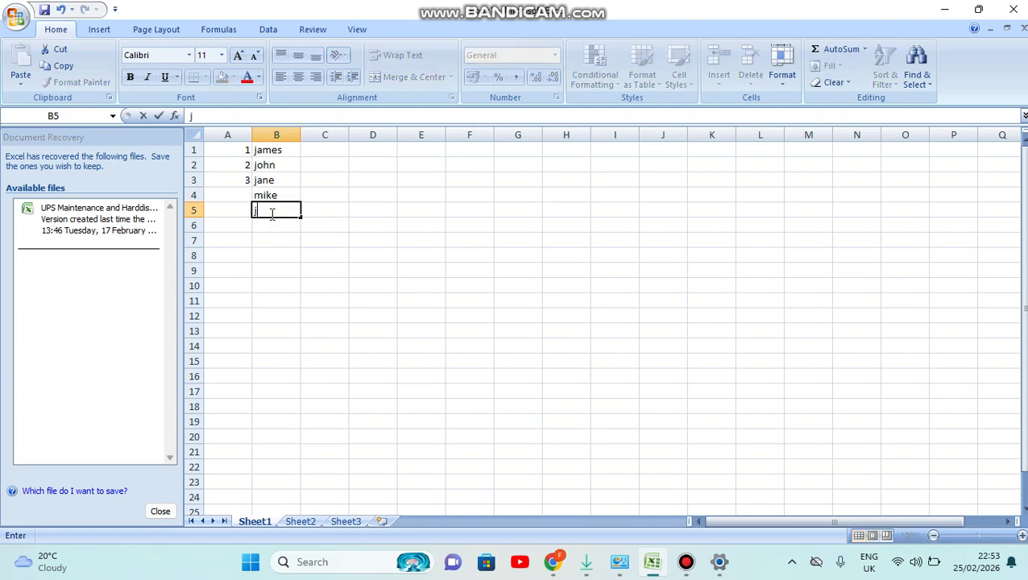
text(ane)
click(268, 227)
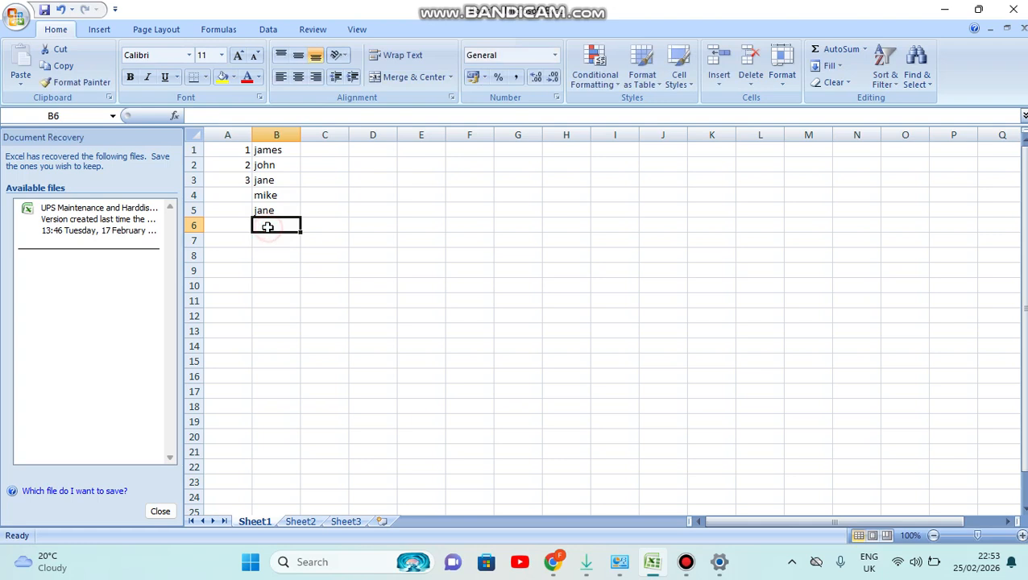
text(joy)
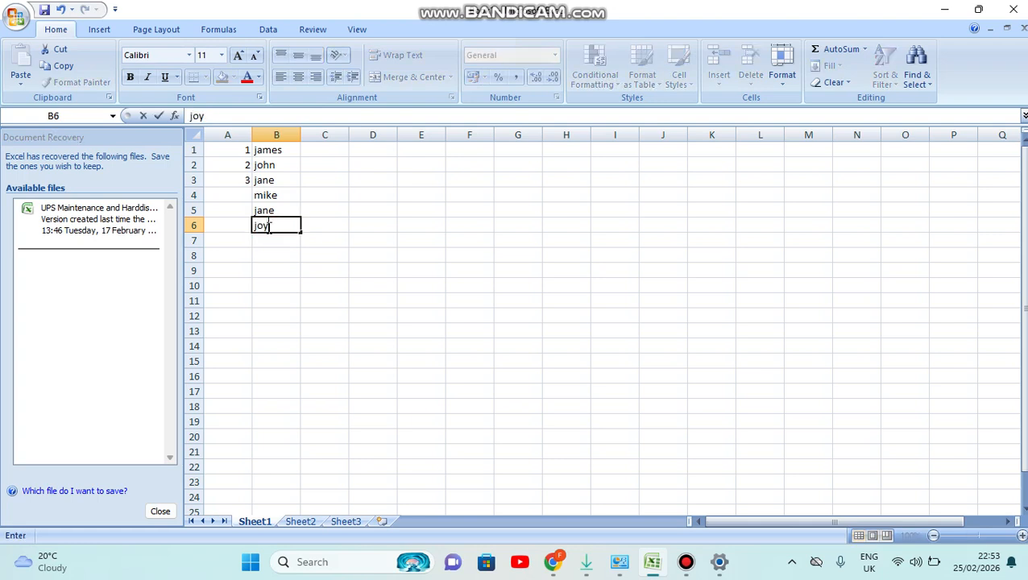
click(267, 240)
text(lucy)
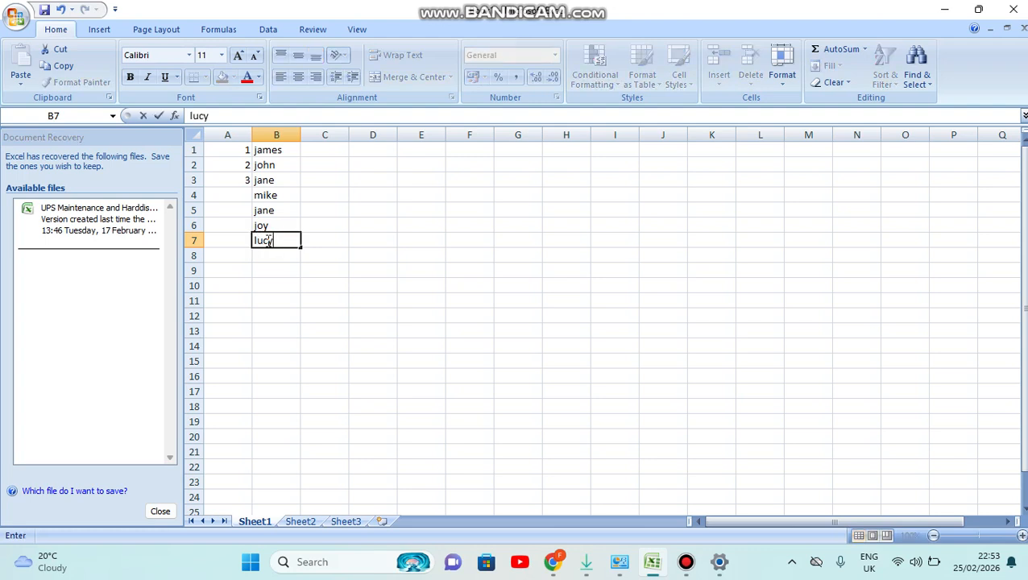
click(268, 254)
text(charles)
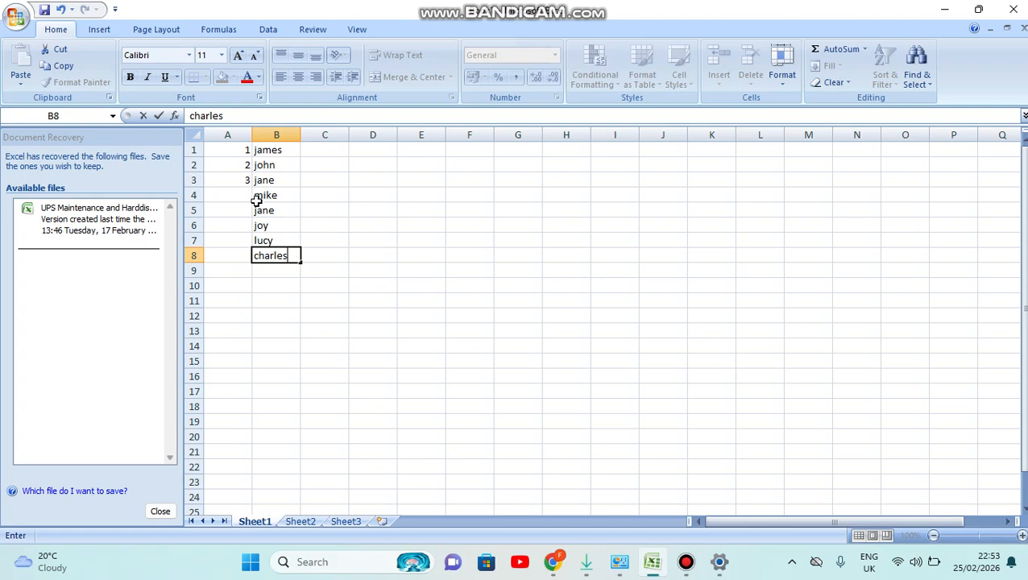
- Delete the three numbers beside the names in cells A1 to A3
click(242, 155)
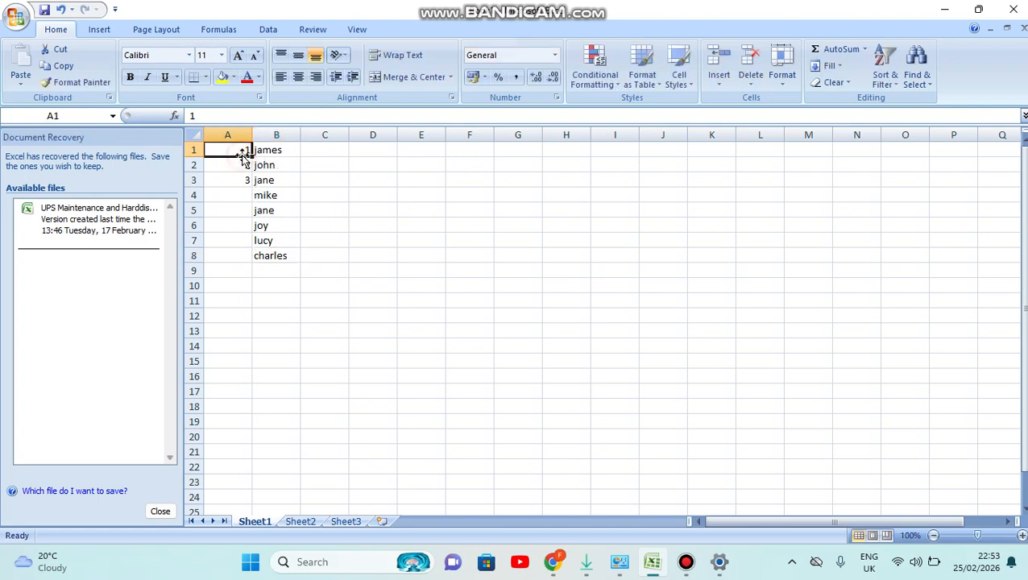
key(BackSpace)
click(245, 166)
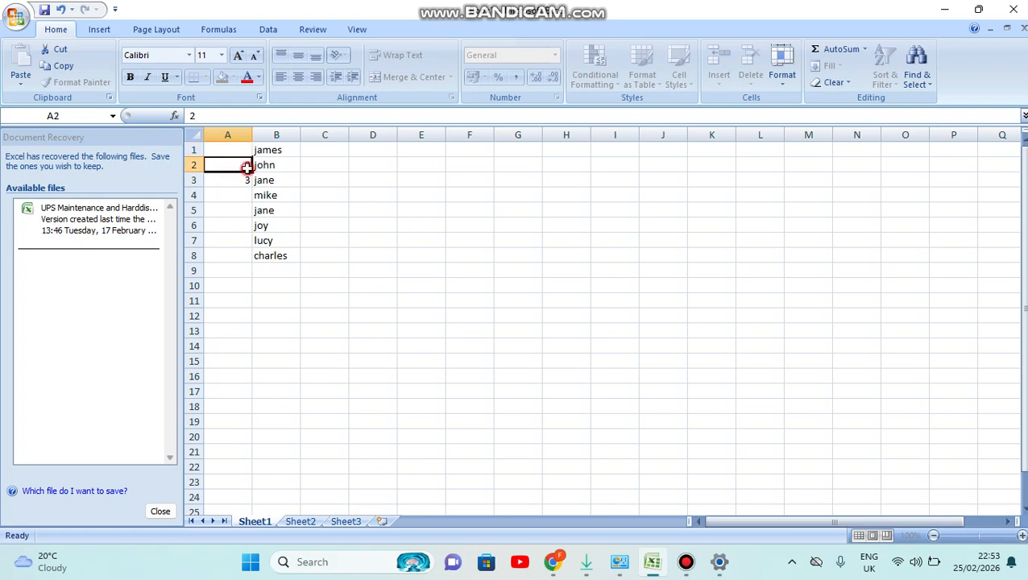
key(BackSpace)
click(248, 181)
key(BackSpace)
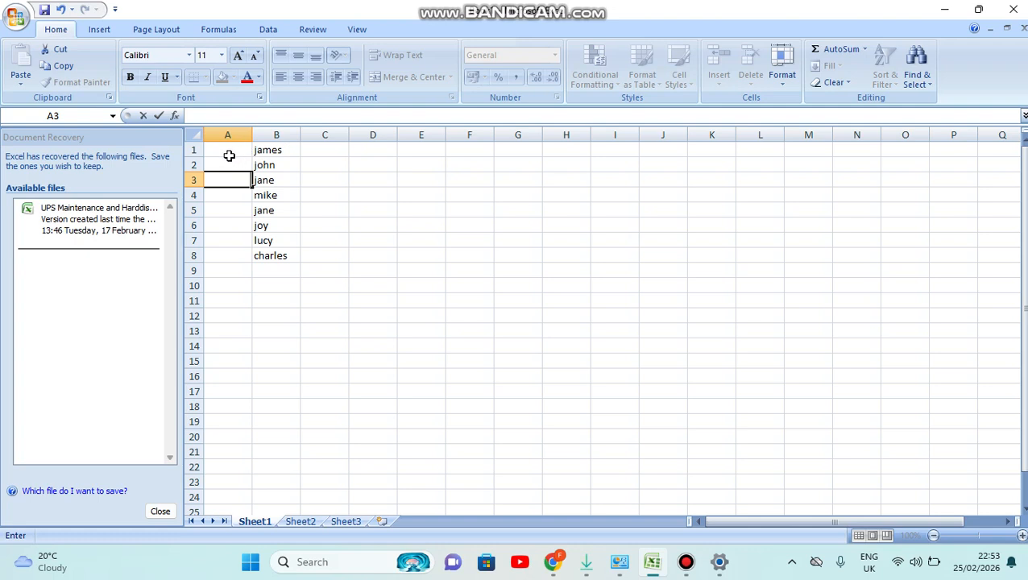
- Enter 1, 2 and 3 in cells A1 to A3 as the start of the numbering series
click(228, 156)
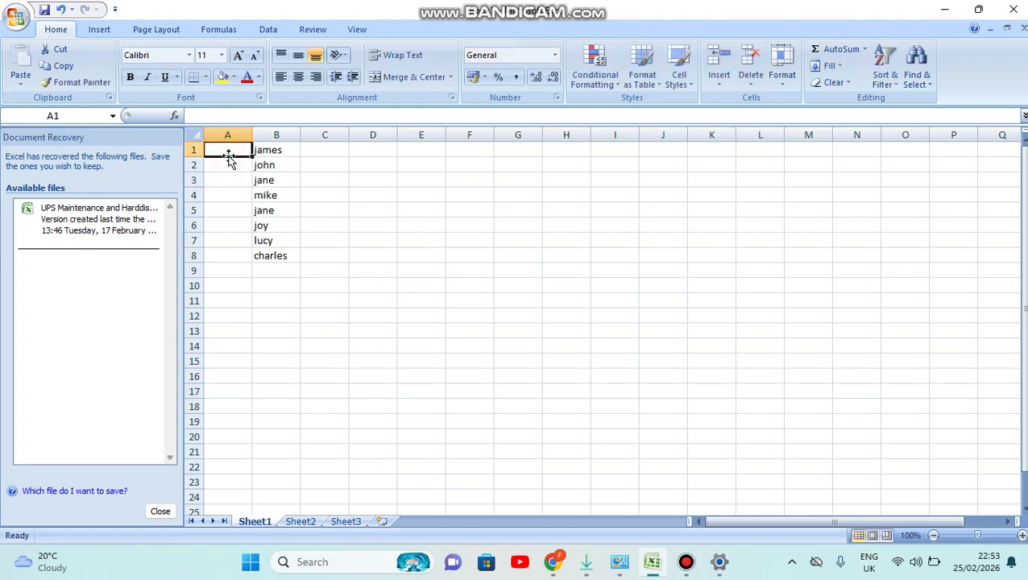
text(1)
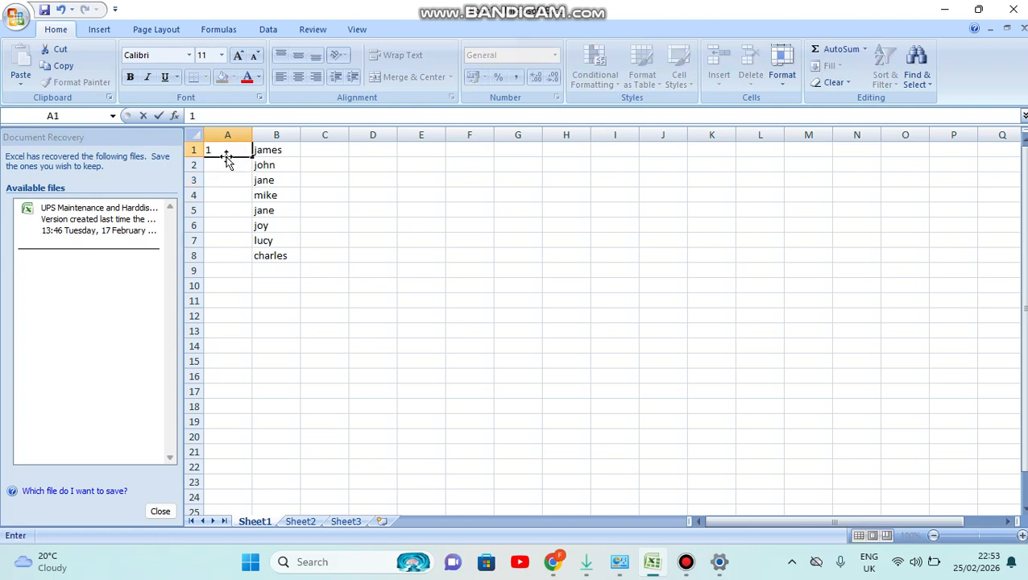
click(219, 165)
text(2)
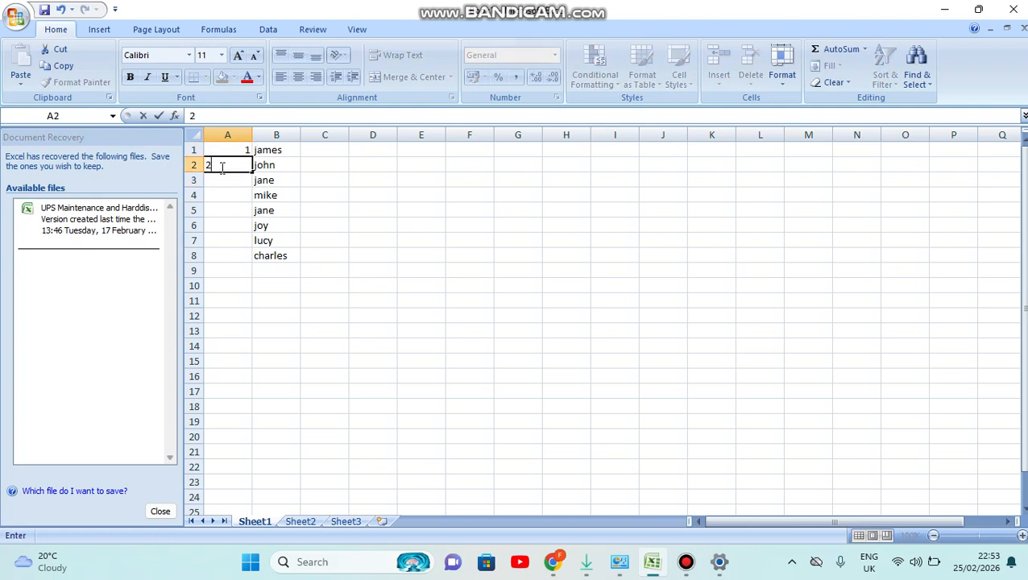
click(232, 180)
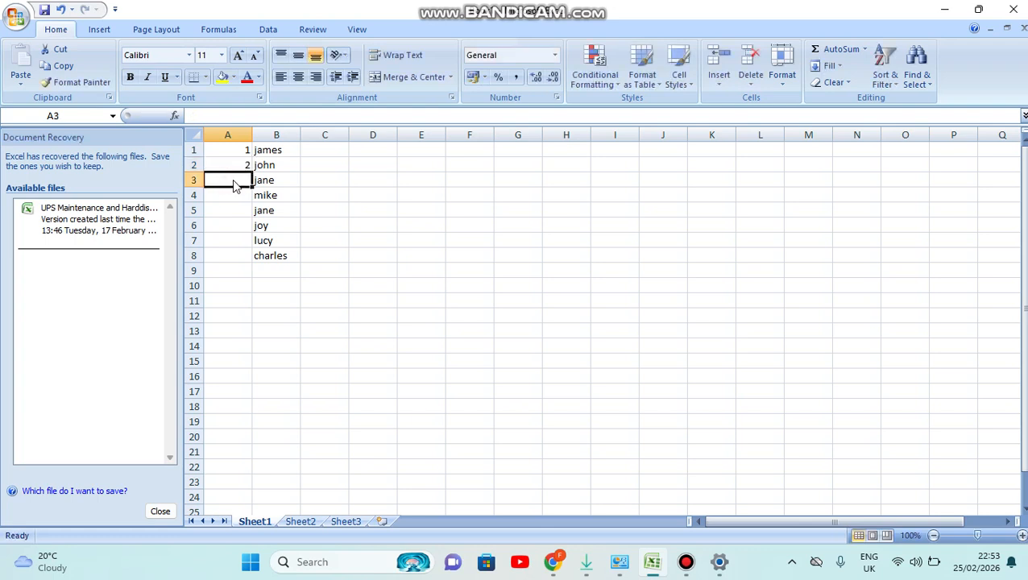
text(3)
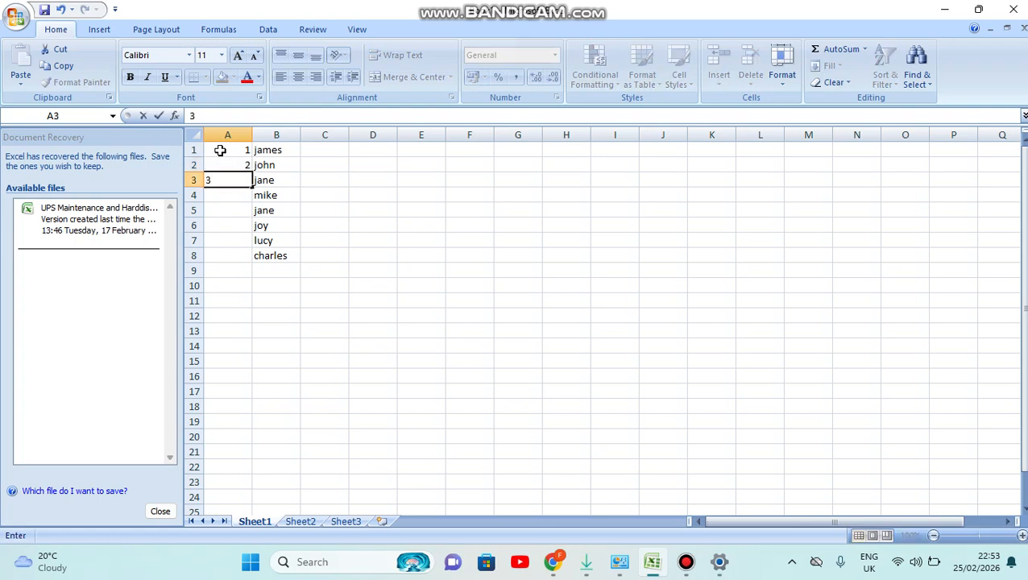
- Fill the number series from A1:A3 down column A to 100 in row 100, and undo the fill
click(220, 151)
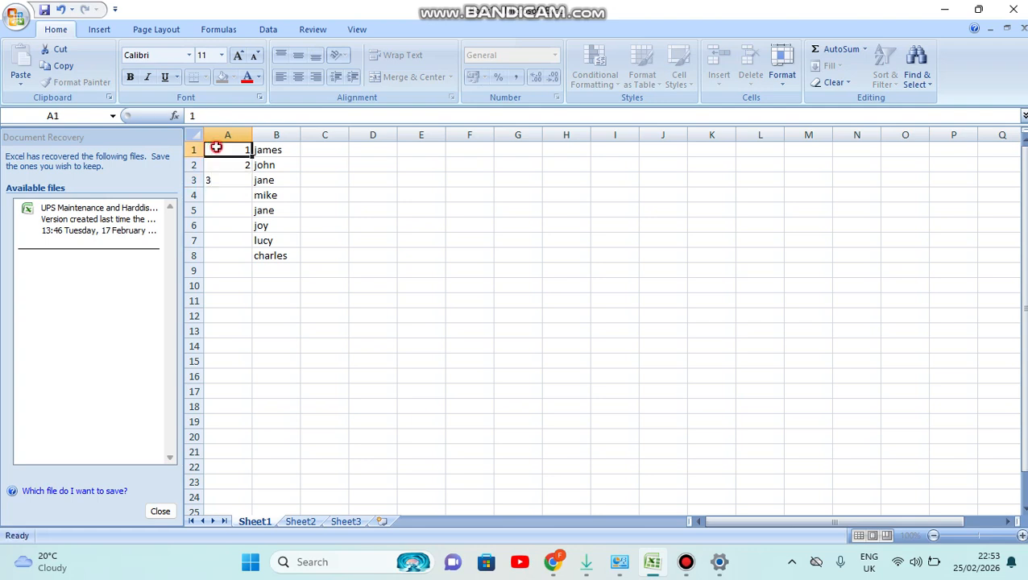
drag(228, 157, 247, 179)
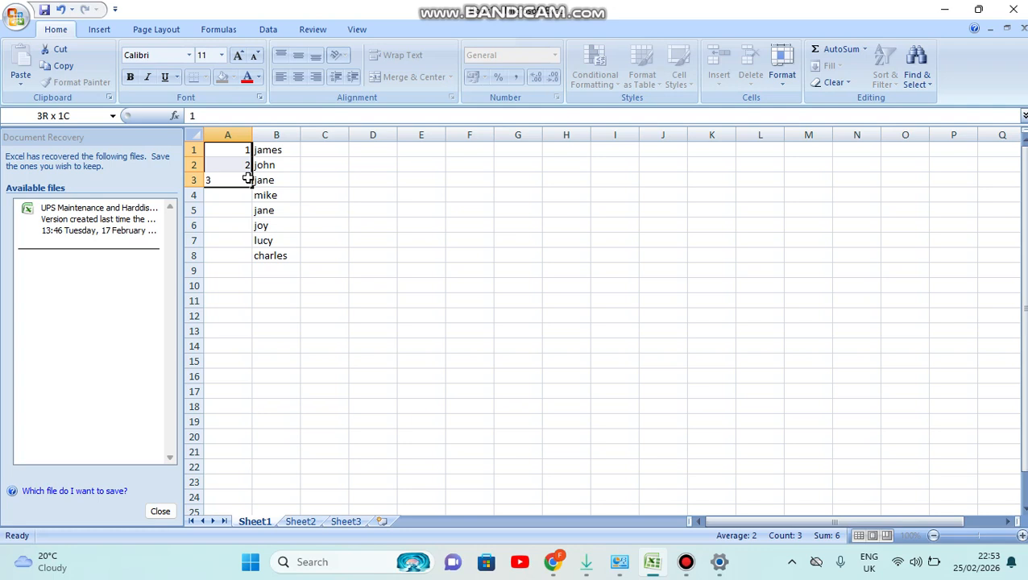
drag(248, 178, 247, 179)
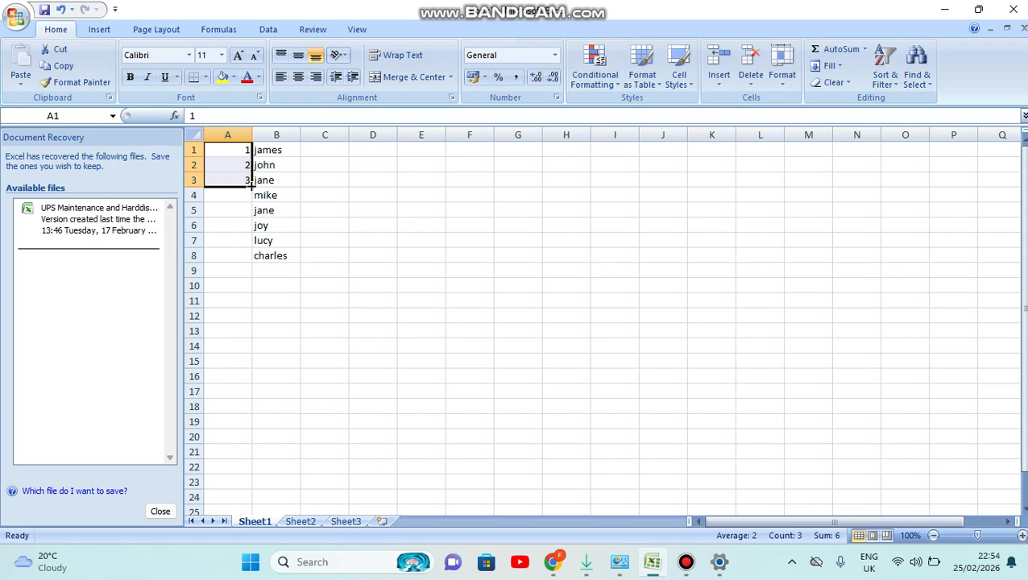
drag(251, 186, 245, 367)
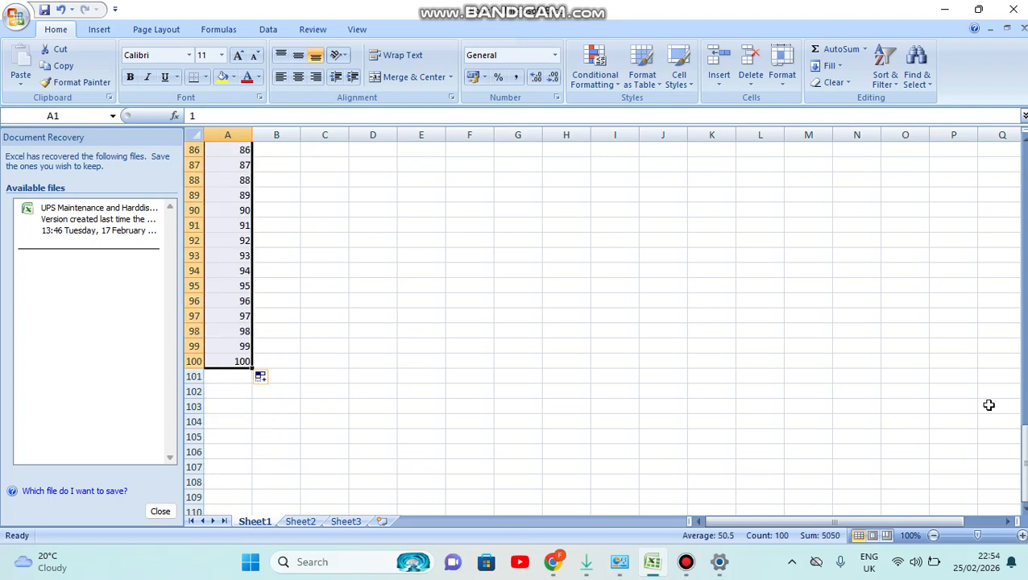
drag(1025, 476, 991, 145)
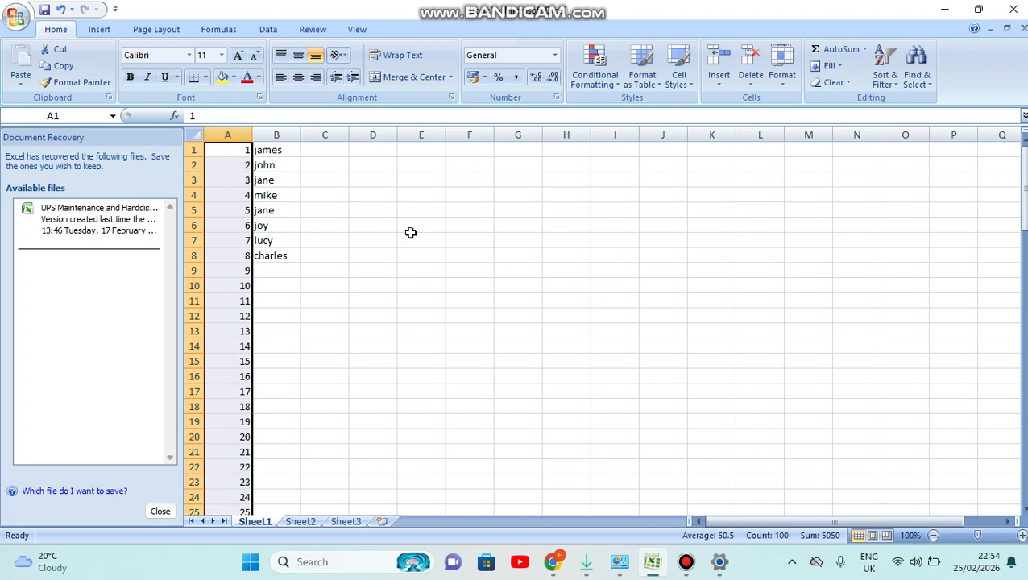
drag(1023, 187, 1023, 149)
click(62, 11)
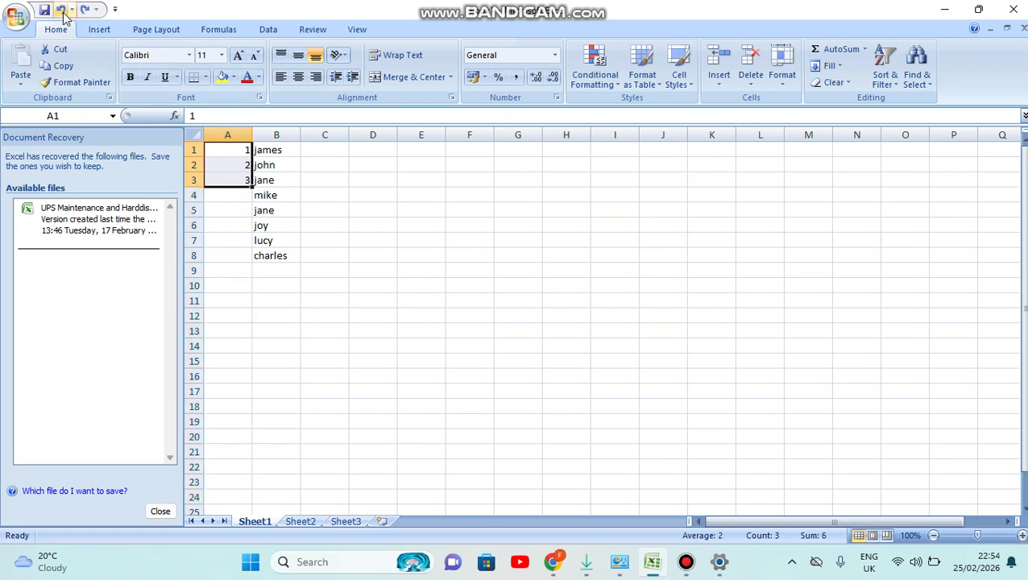
click(158, 30)
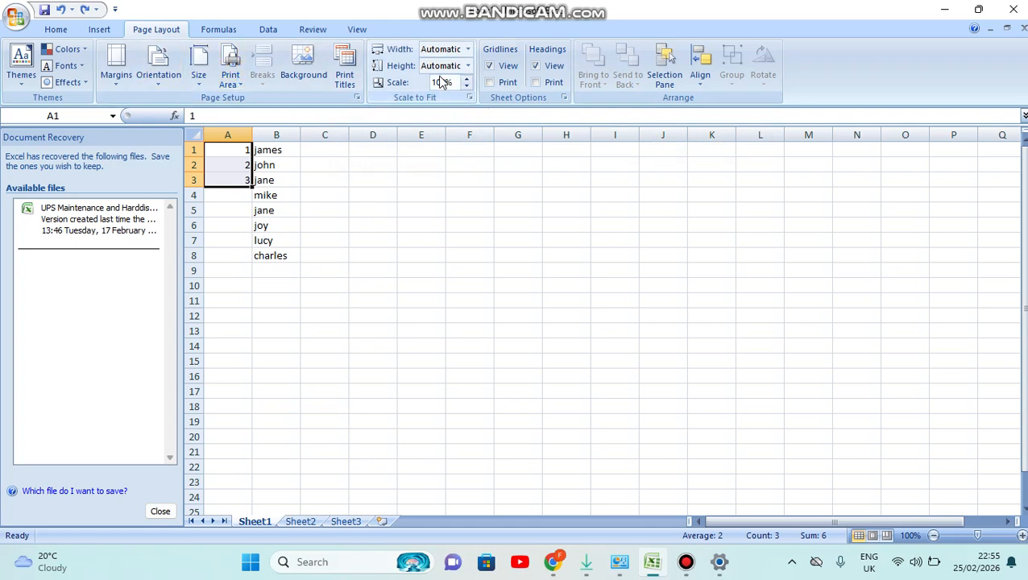
right_click(231, 154)
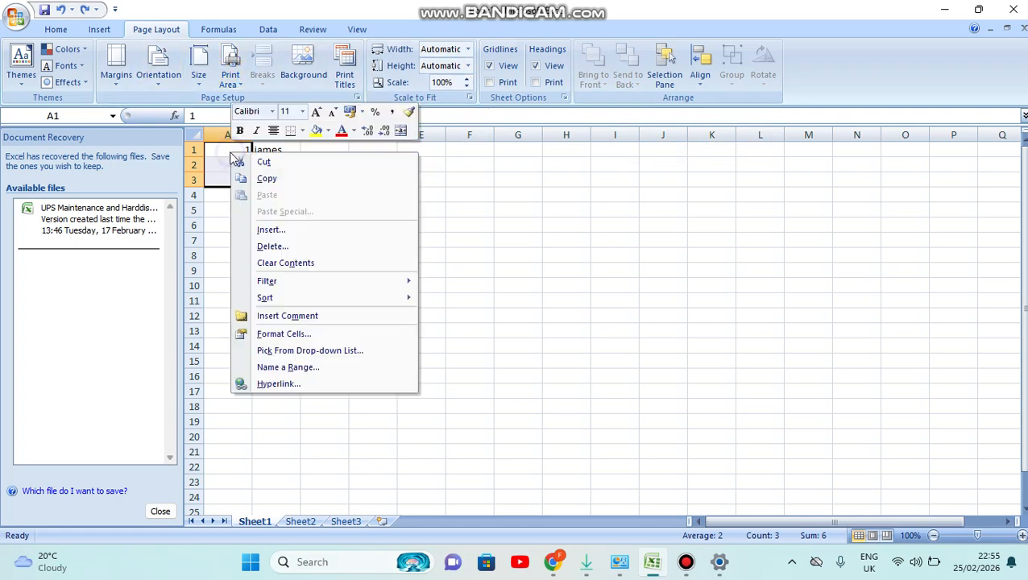
click(309, 330)
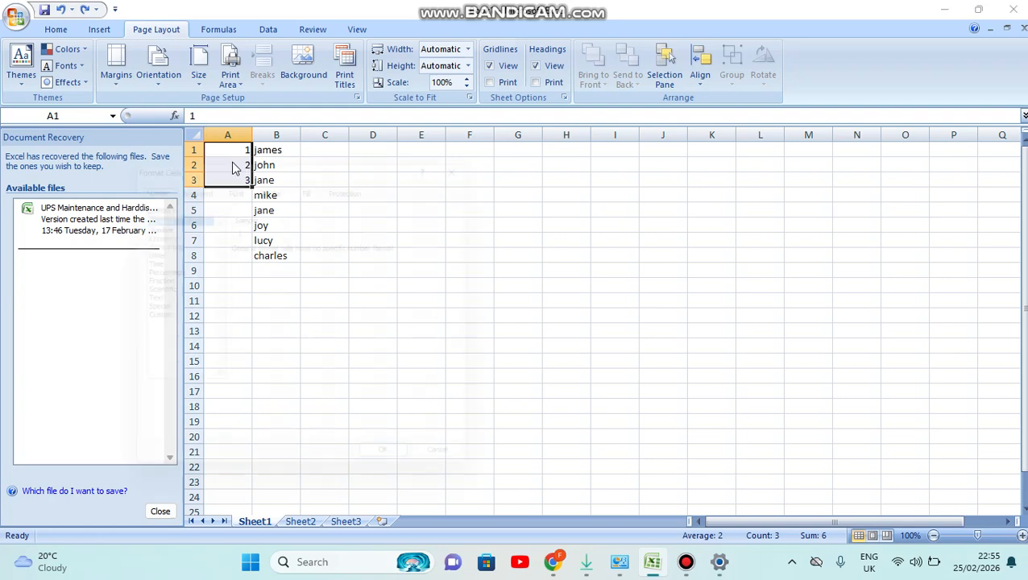
click(482, 153)
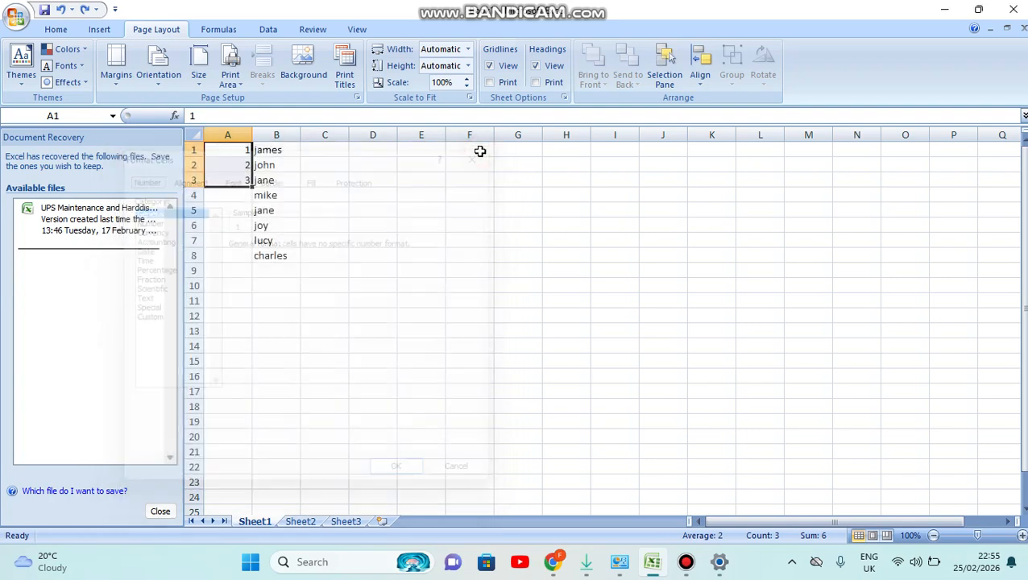
right_click(228, 157)
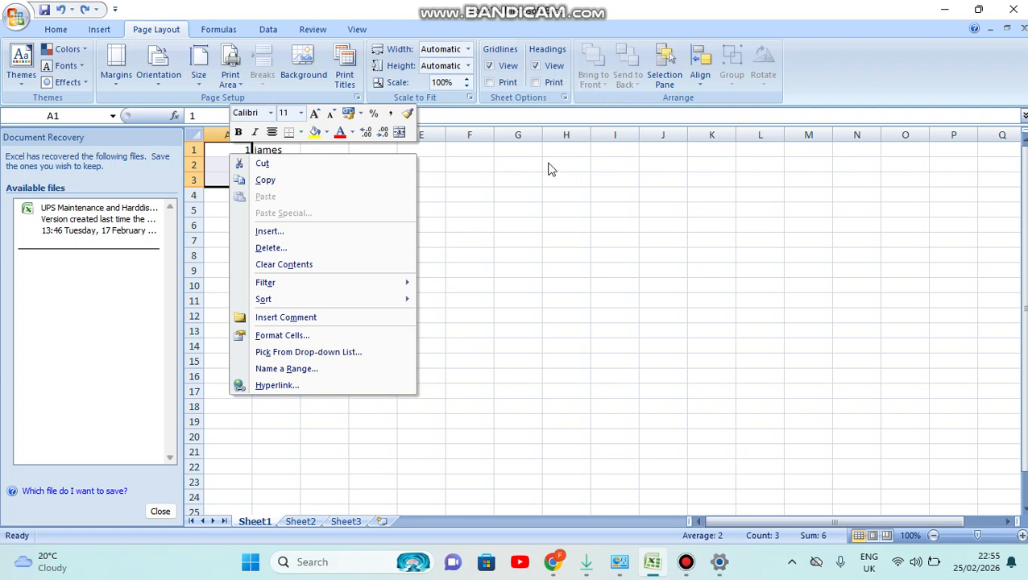
key(Escape)
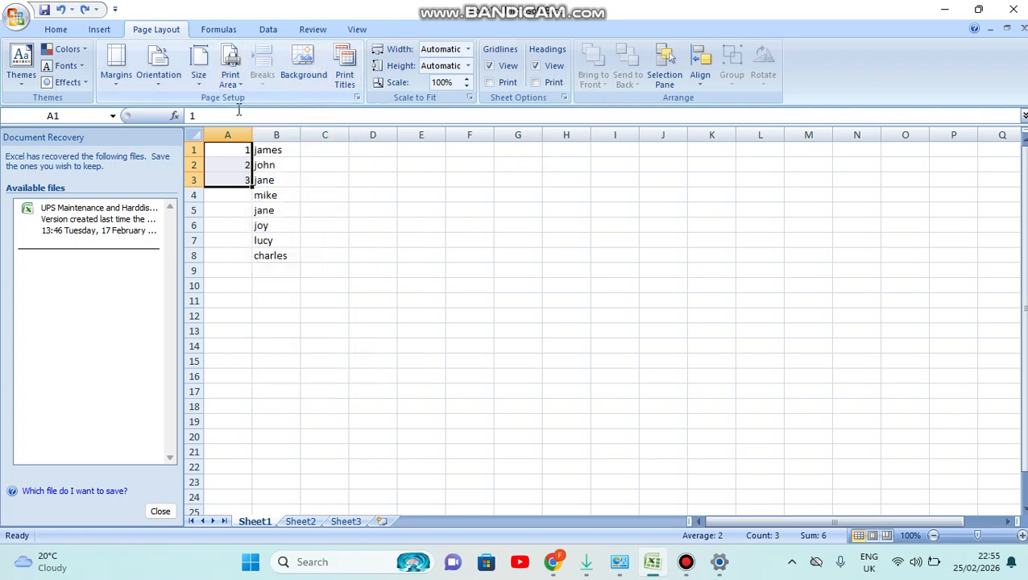
click(326, 168)
click(240, 154)
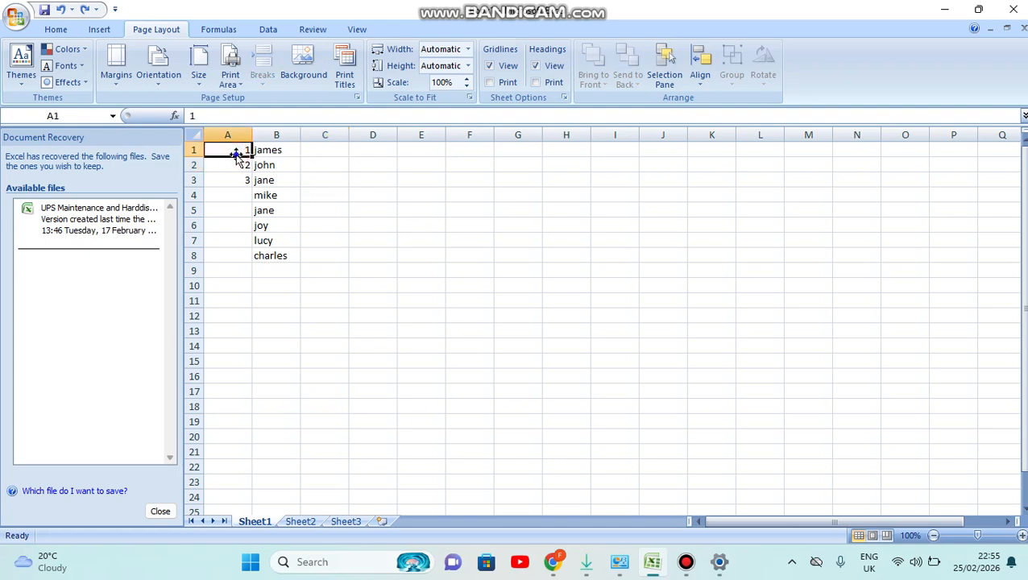
right_click(230, 151)
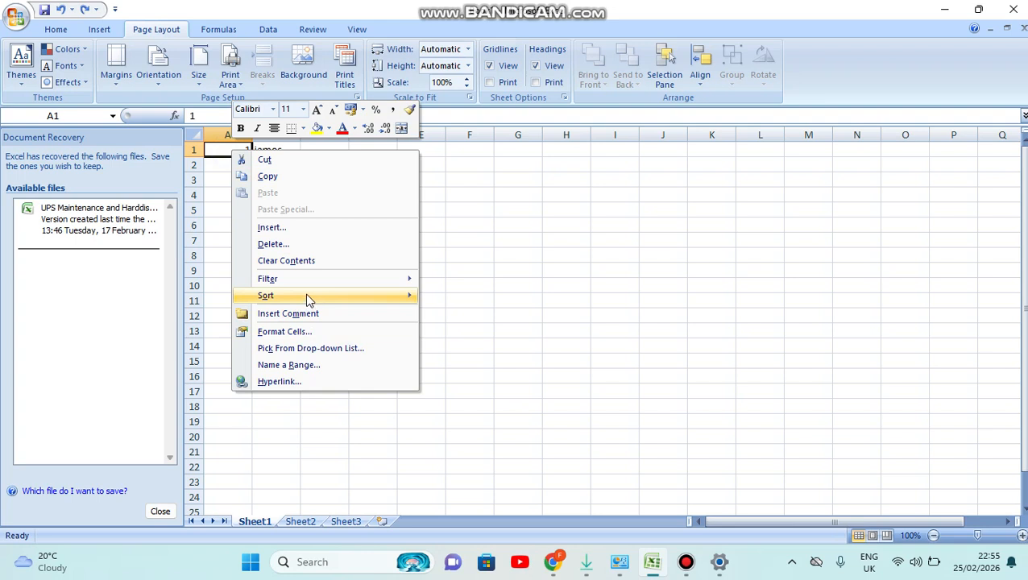
mouse_move(306, 296)
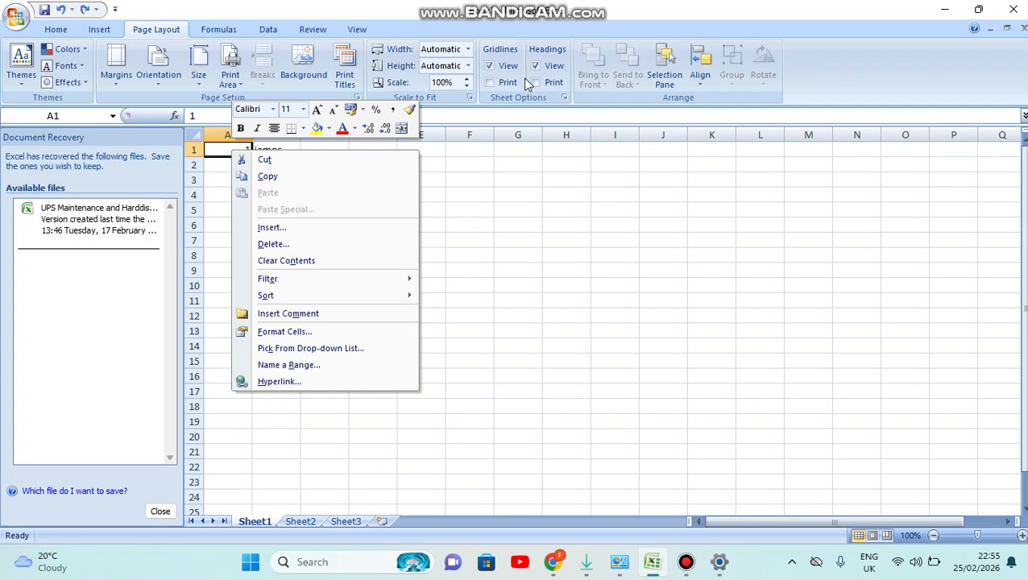
click(505, 165)
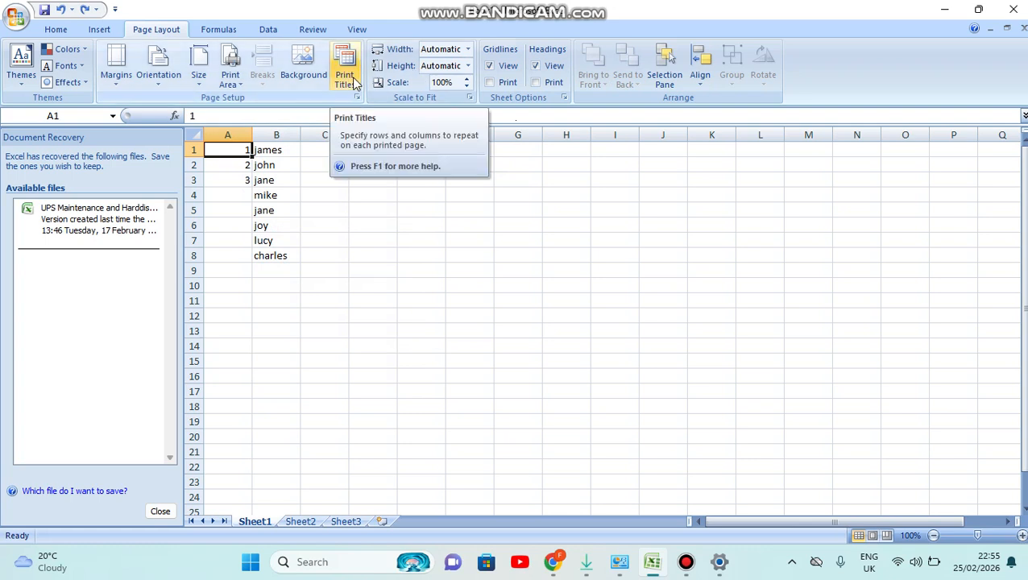
- Set the default column width of Sheet1 to 3
click(50, 31)
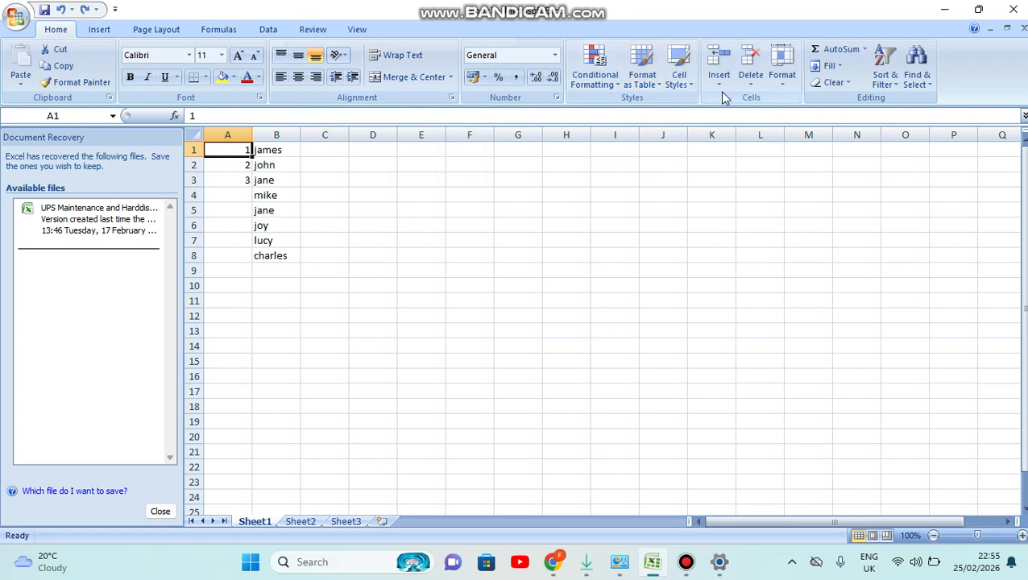
click(786, 87)
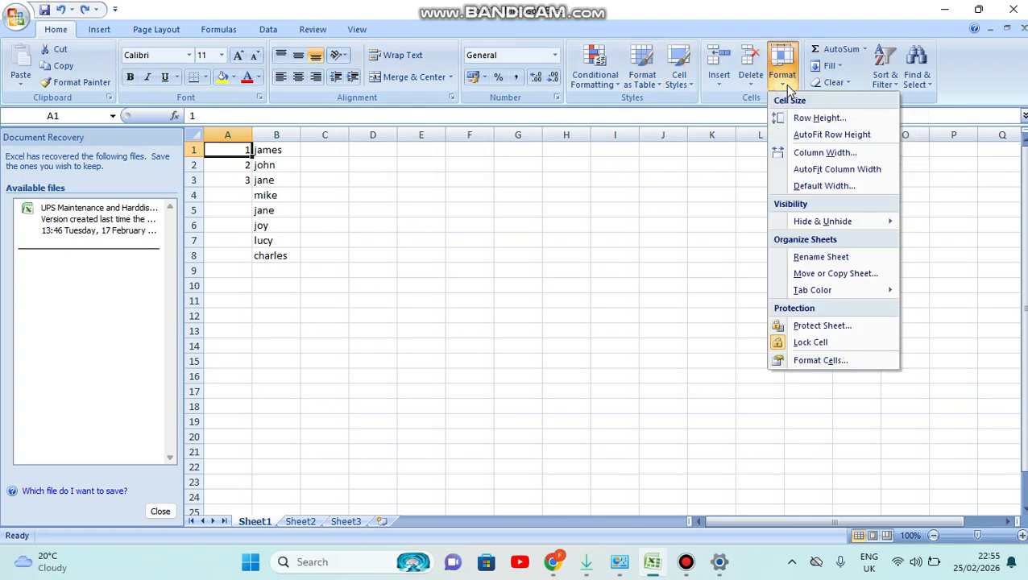
click(810, 186)
key(BackSpace)
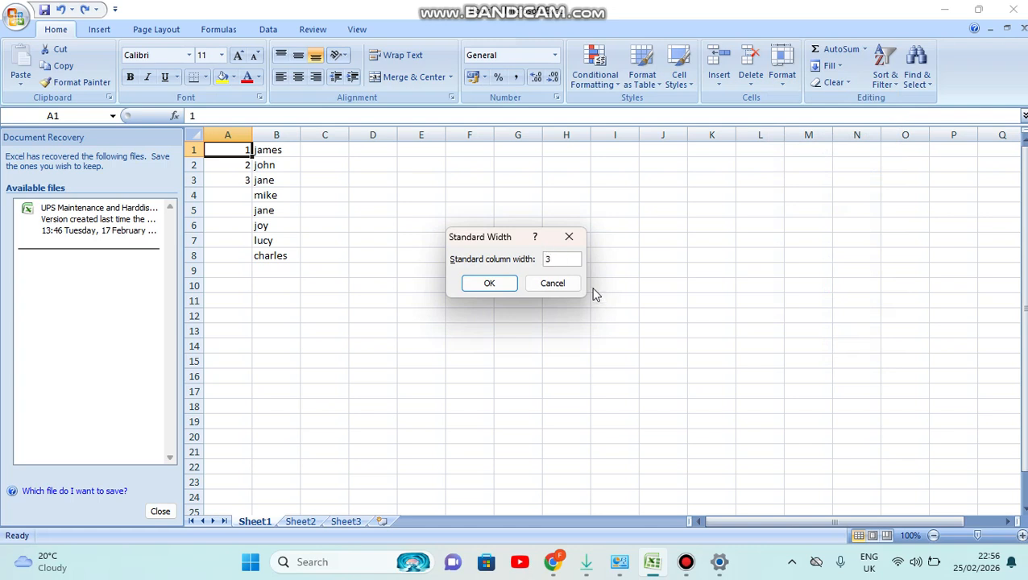
click(490, 284)
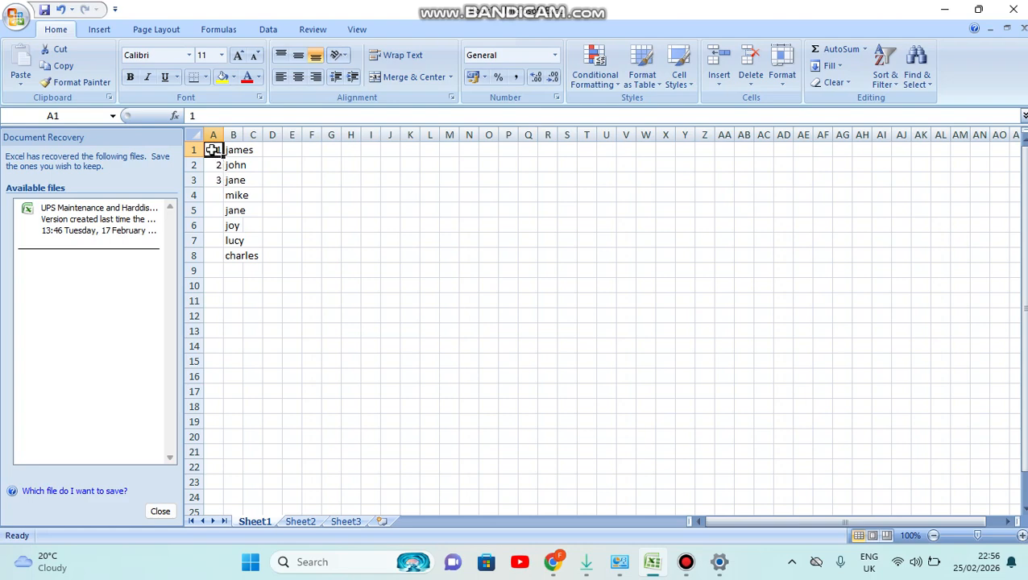
- Fill the number series from A1:A3 down column A to 100 in row 100
drag(212, 149, 221, 179)
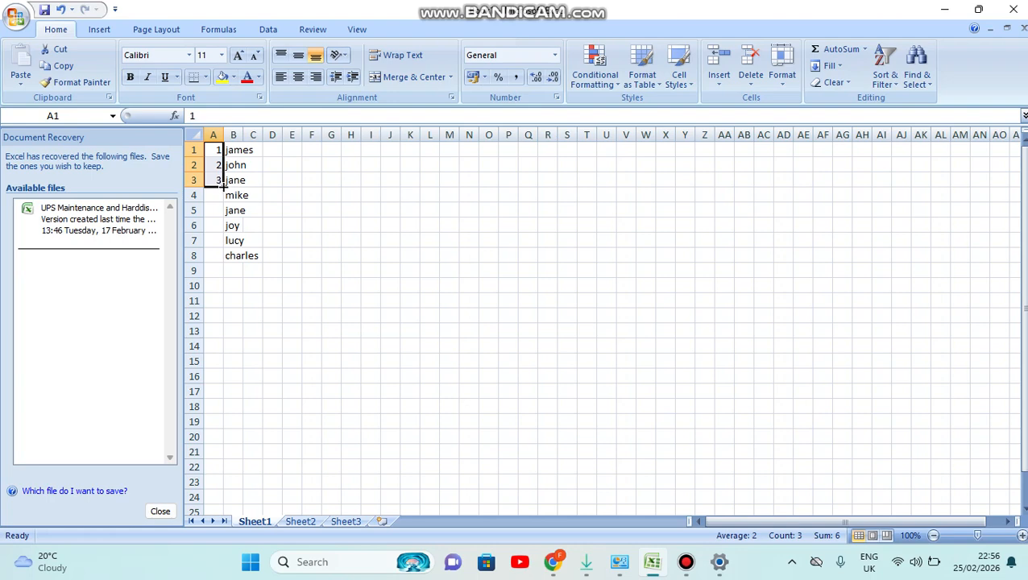
drag(223, 185, 221, 346)
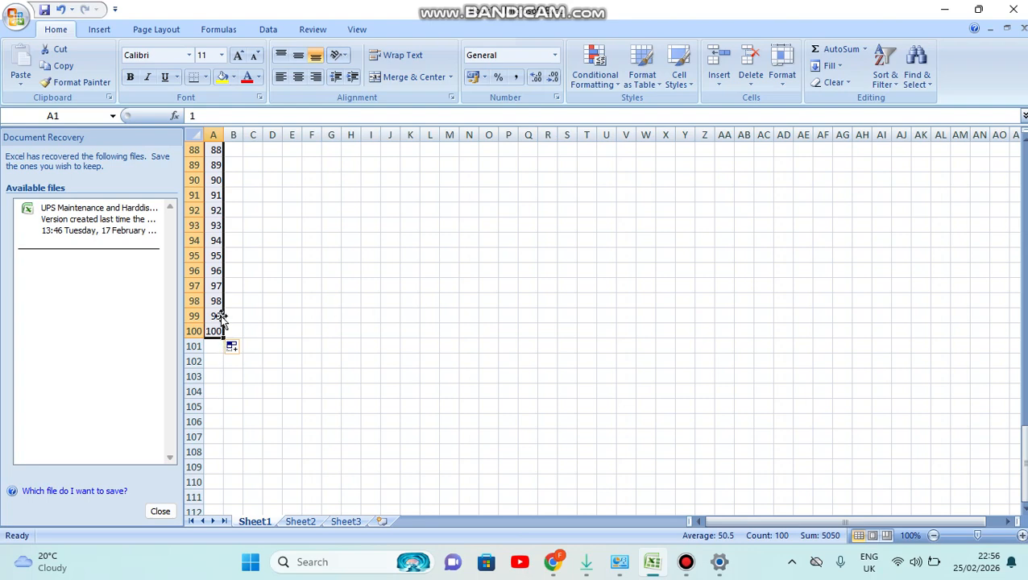
drag(1024, 455, 979, 121)
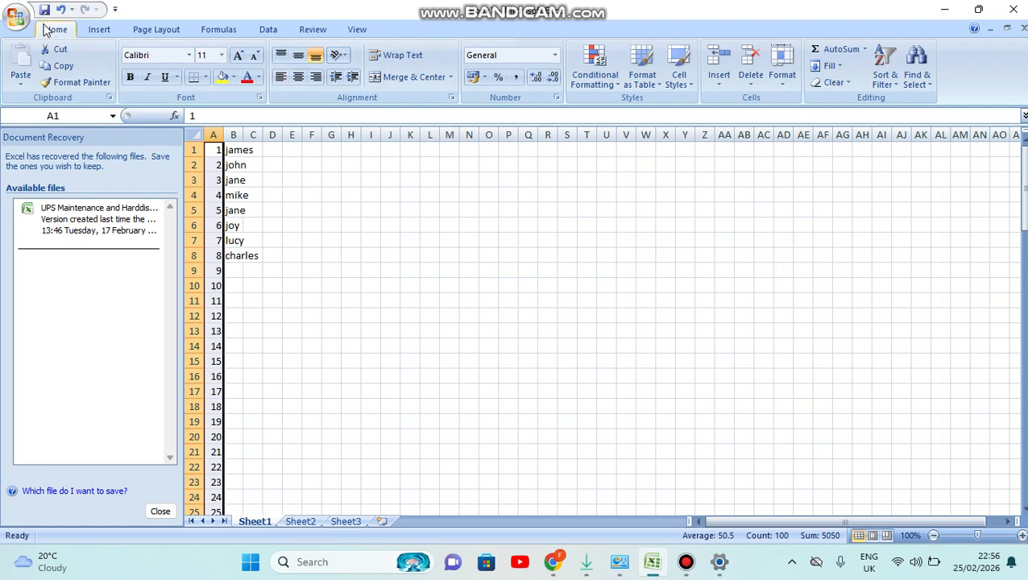
- Change the sheet's default column width to 5
click(784, 85)
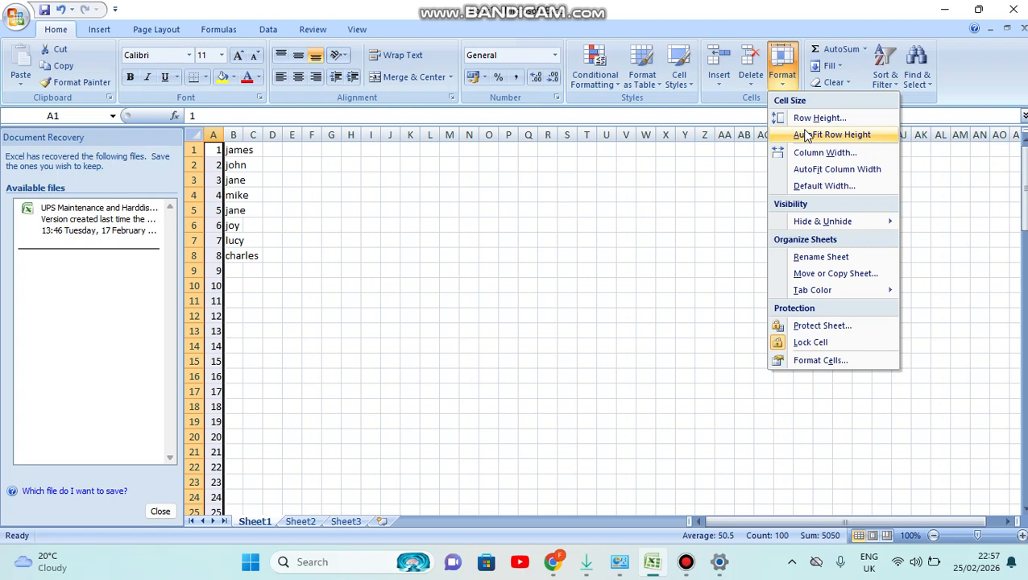
click(812, 188)
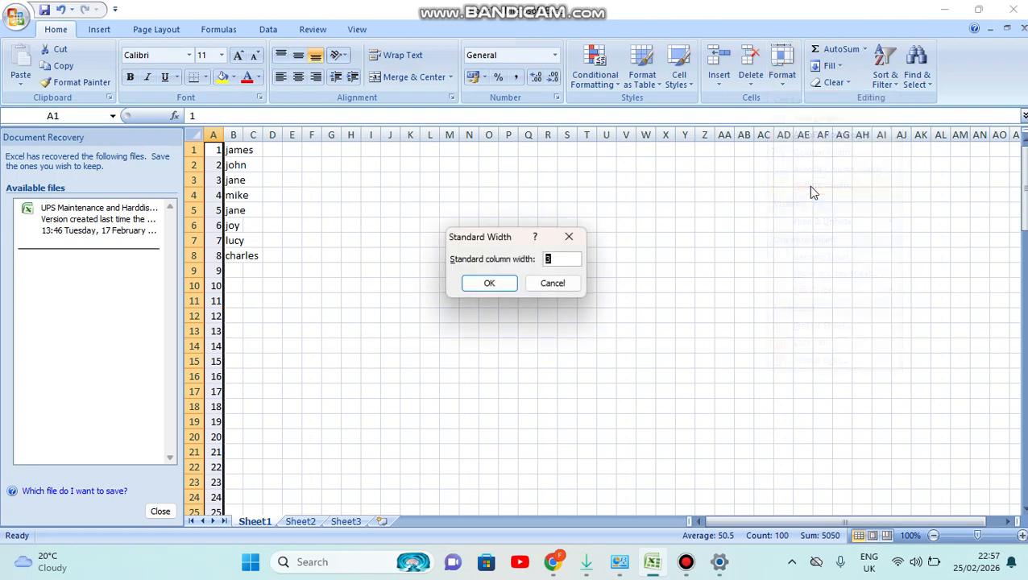
click(552, 257)
text(5)
click(488, 284)
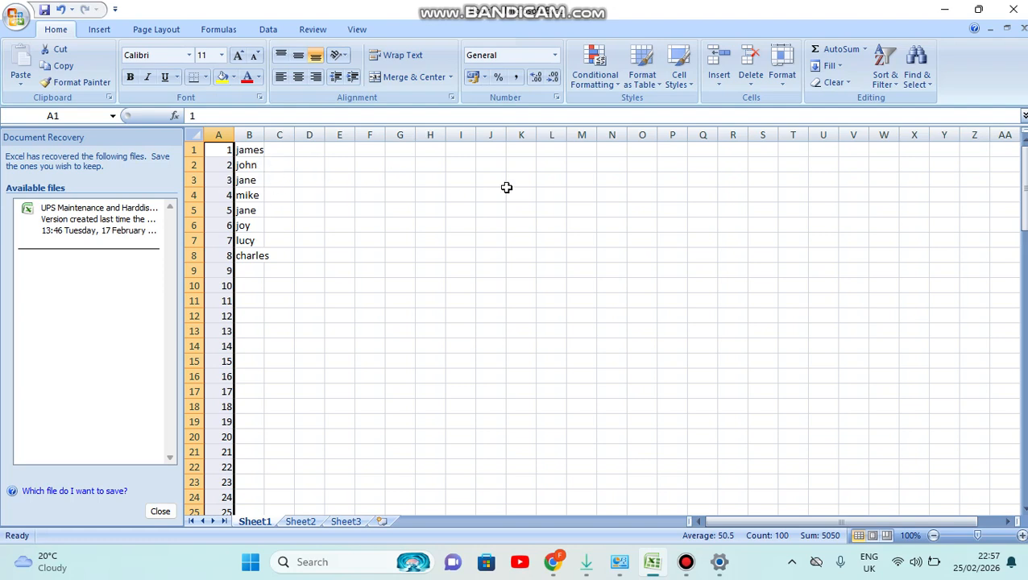
click(788, 89)
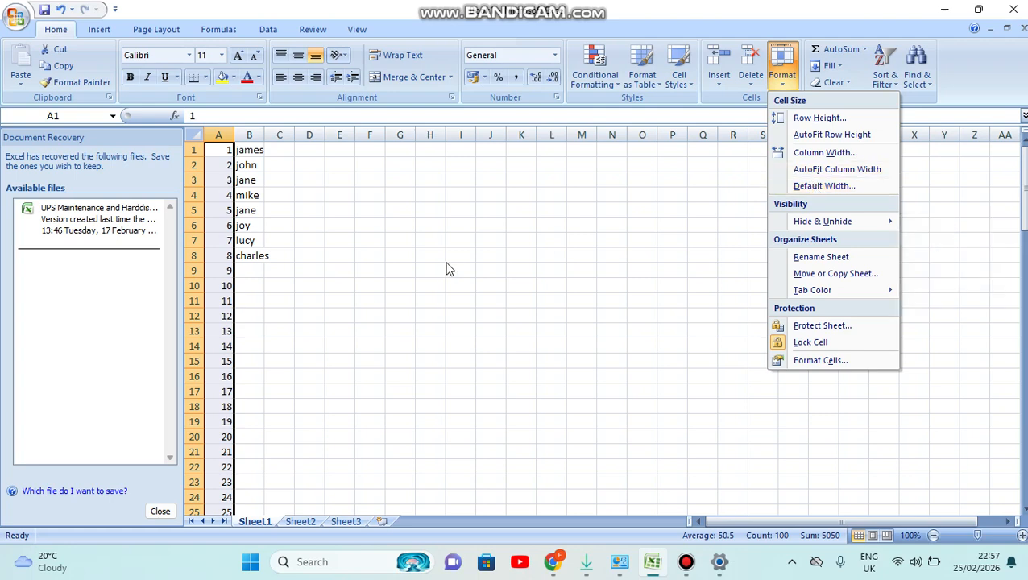
click(585, 279)
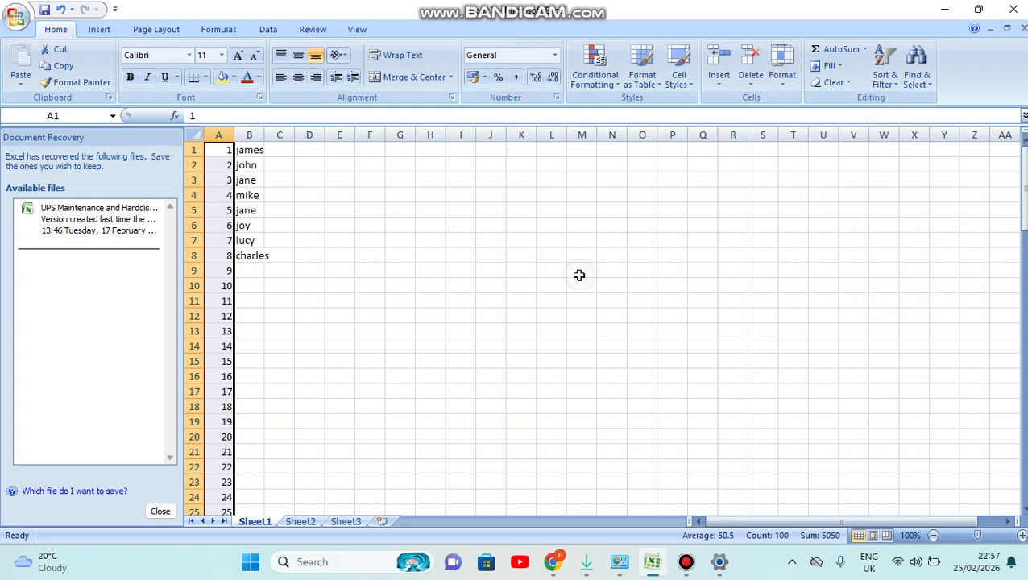
- Enter 1, 2 and 3 in cells L1 to L3 and fill the series down column L to 51 in row 51
click(548, 149)
text(1)
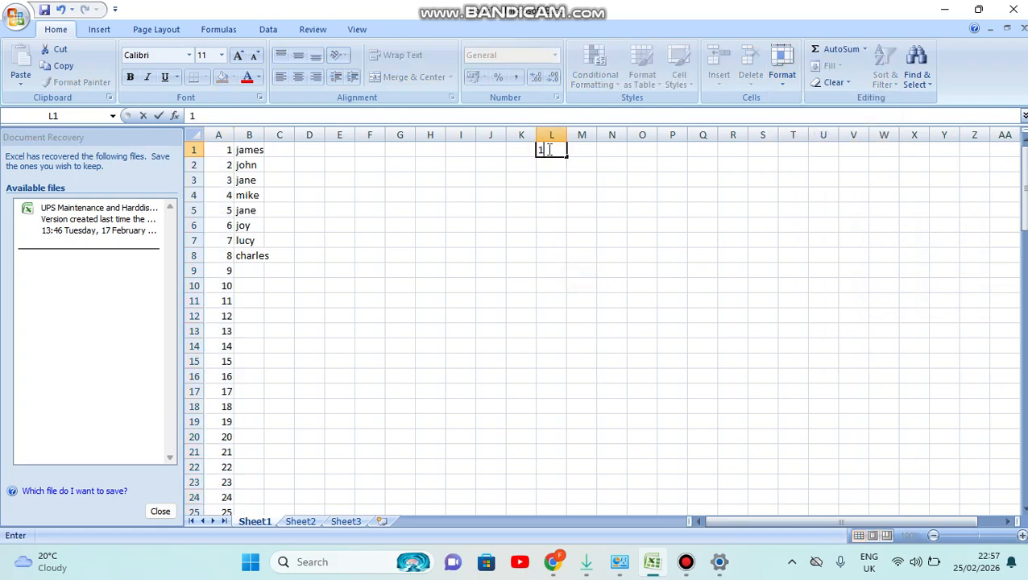
click(543, 165)
text(2)
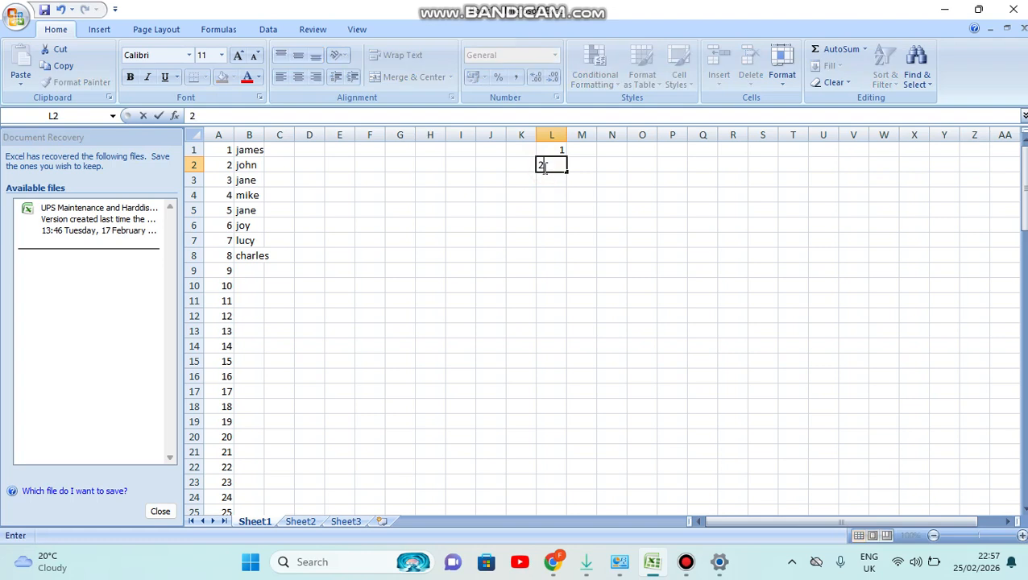
click(554, 182)
text(3)
click(618, 210)
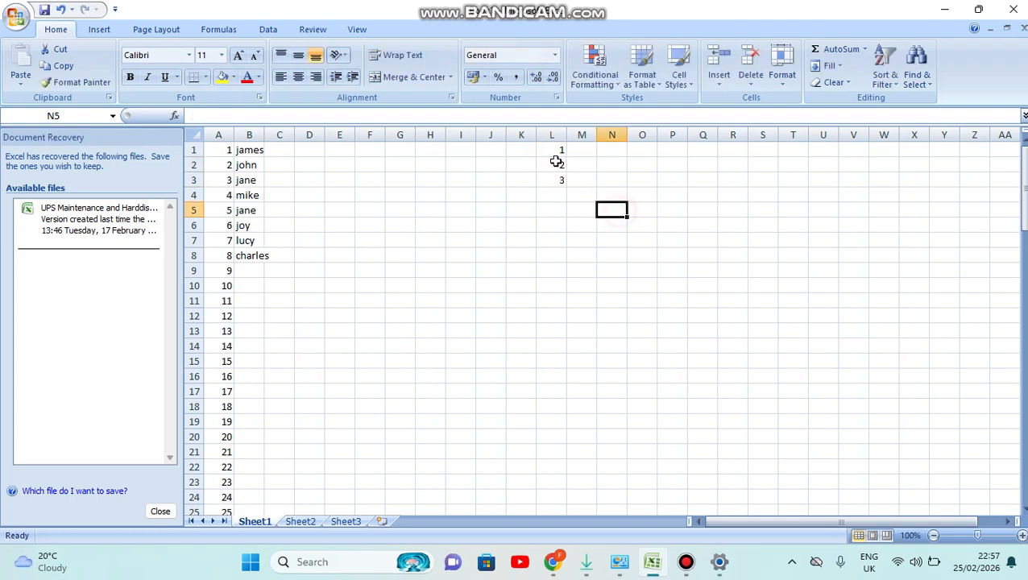
drag(539, 150, 565, 181)
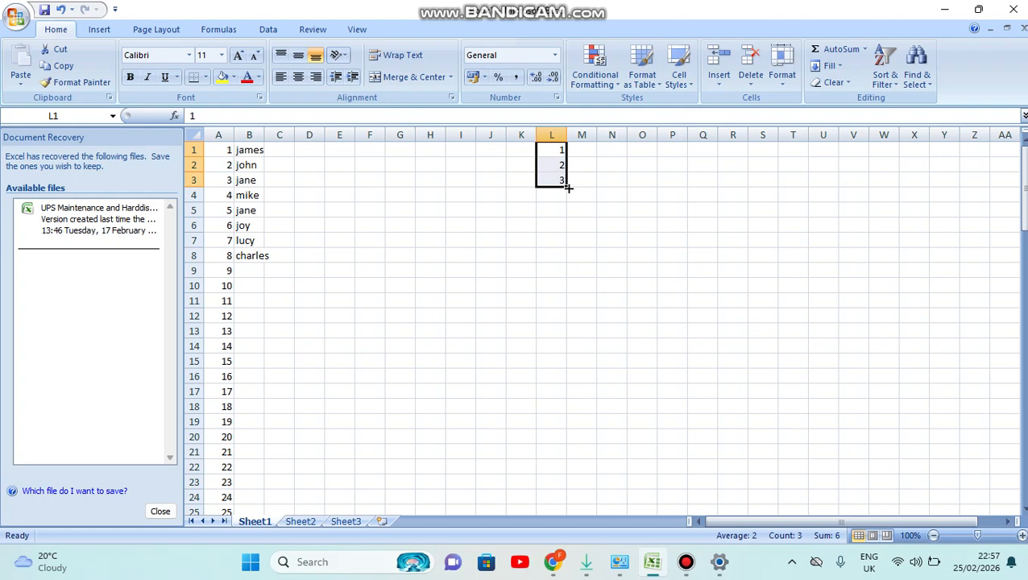
drag(567, 187, 577, 471)
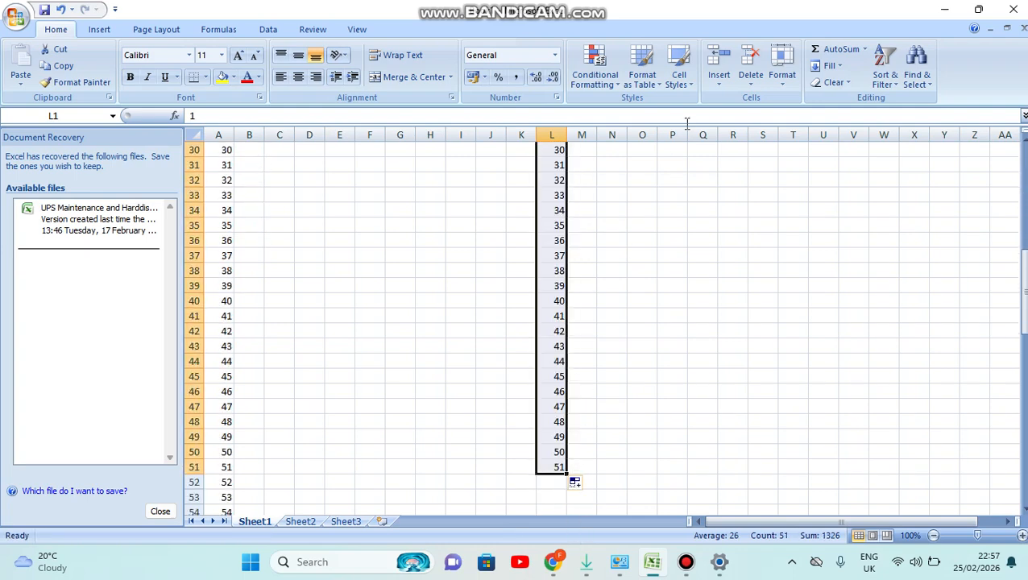